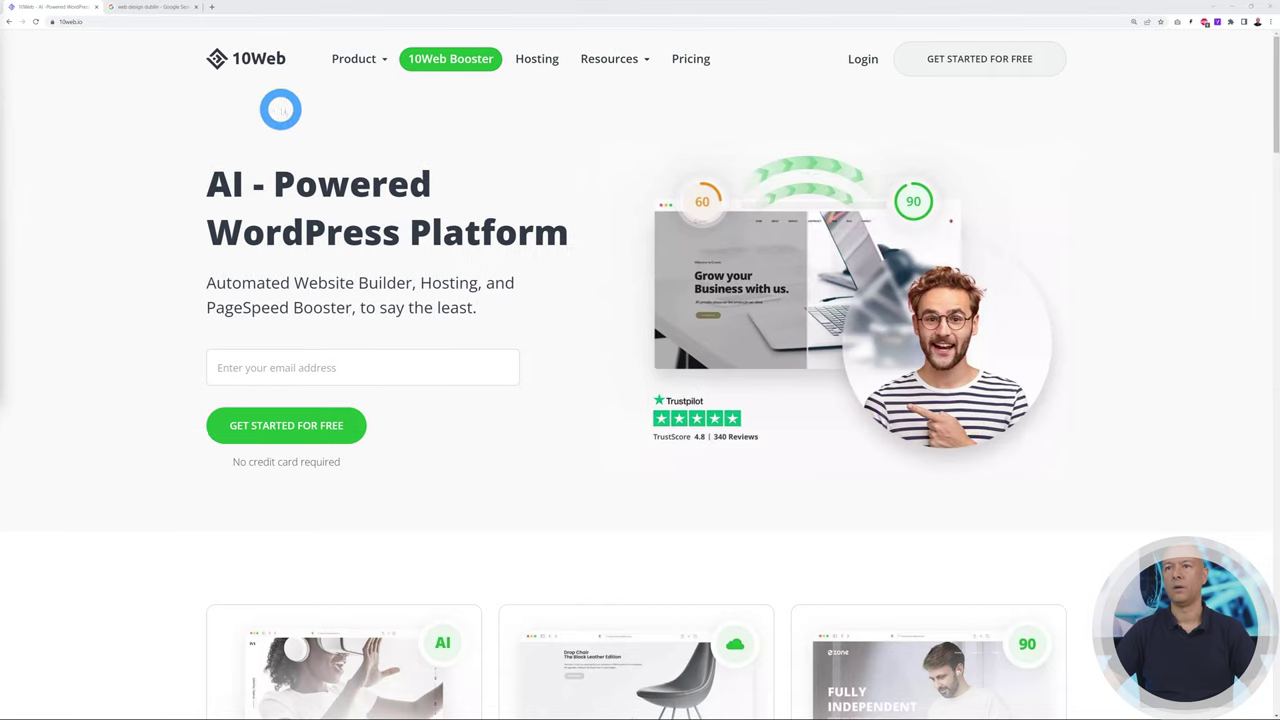
- Show the Product dropdown in the 10web.io top navigation
mouse_move(379, 62)
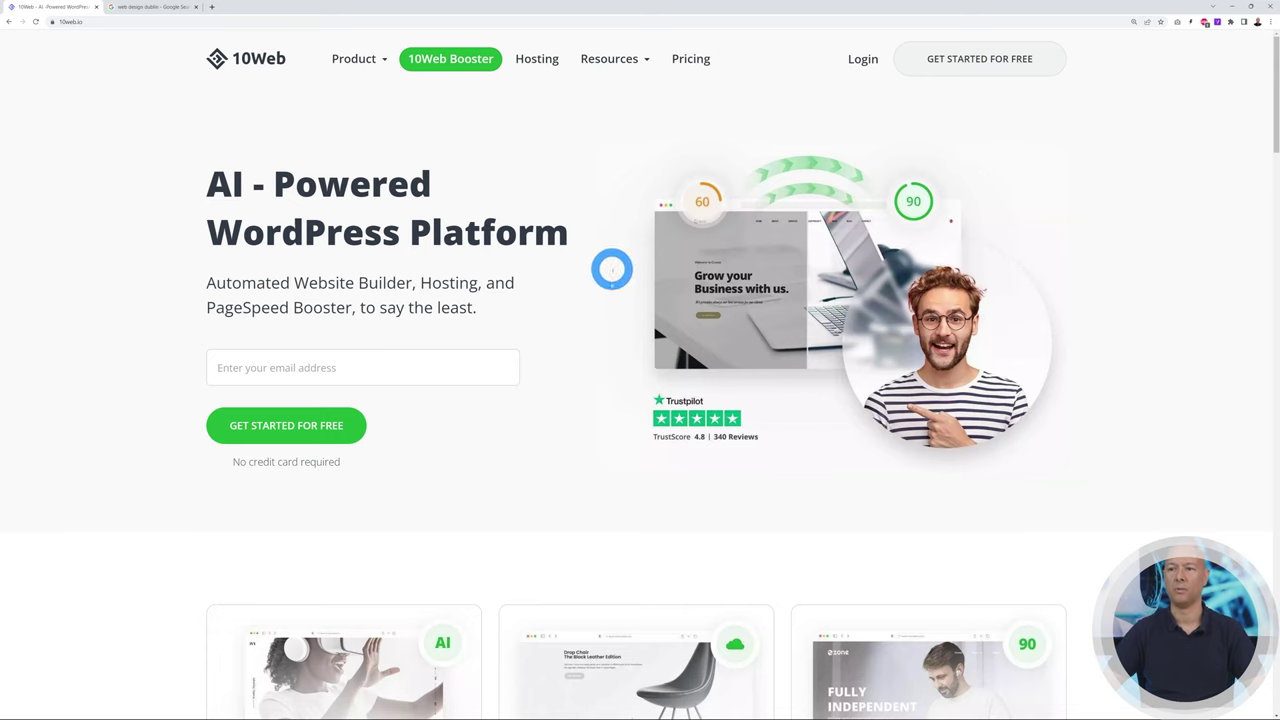
- Open Product > AI Builder, the 'First ever AI-powered WordPress builder' page
scroll(1068, 386, down, 3)
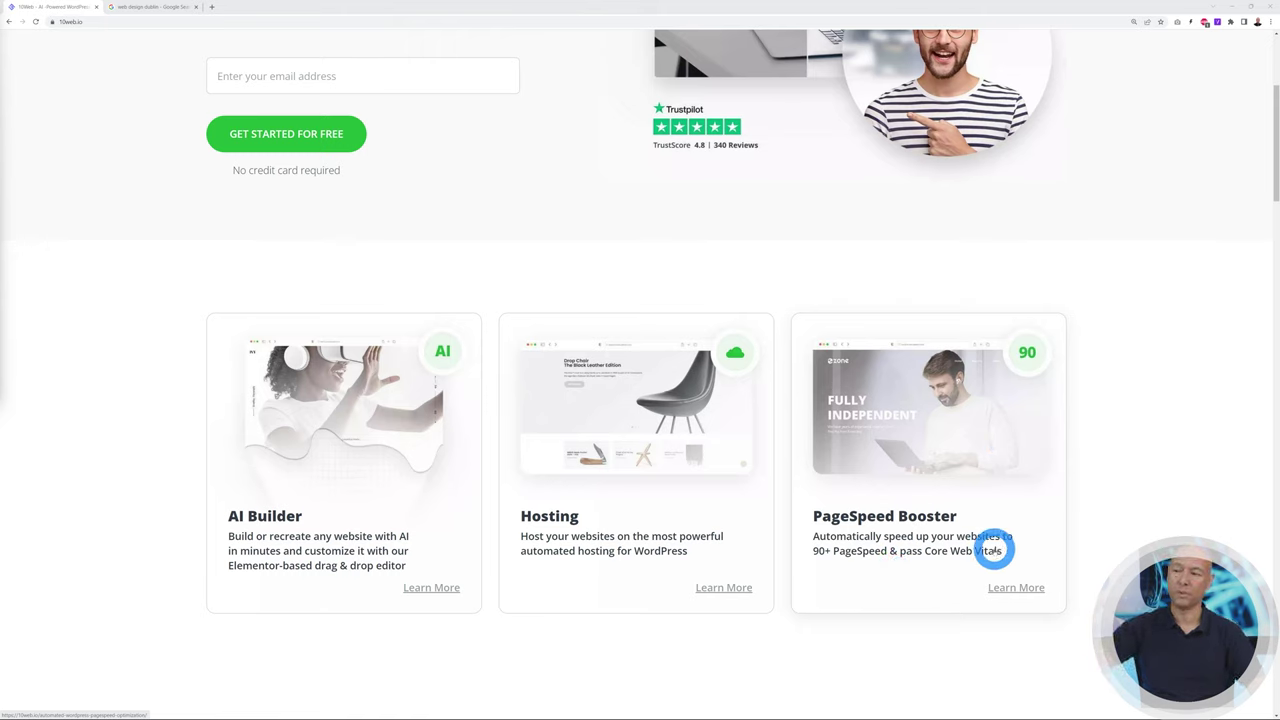
scroll(990, 530, up, 3)
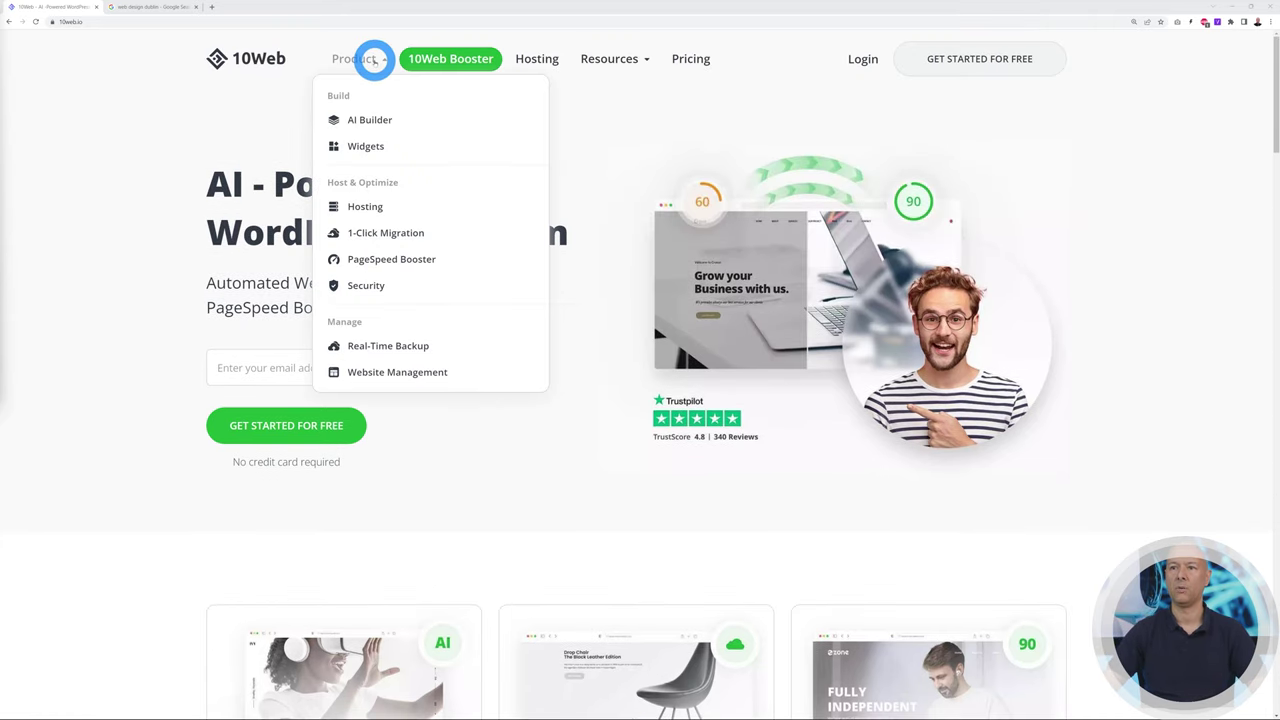
click(372, 121)
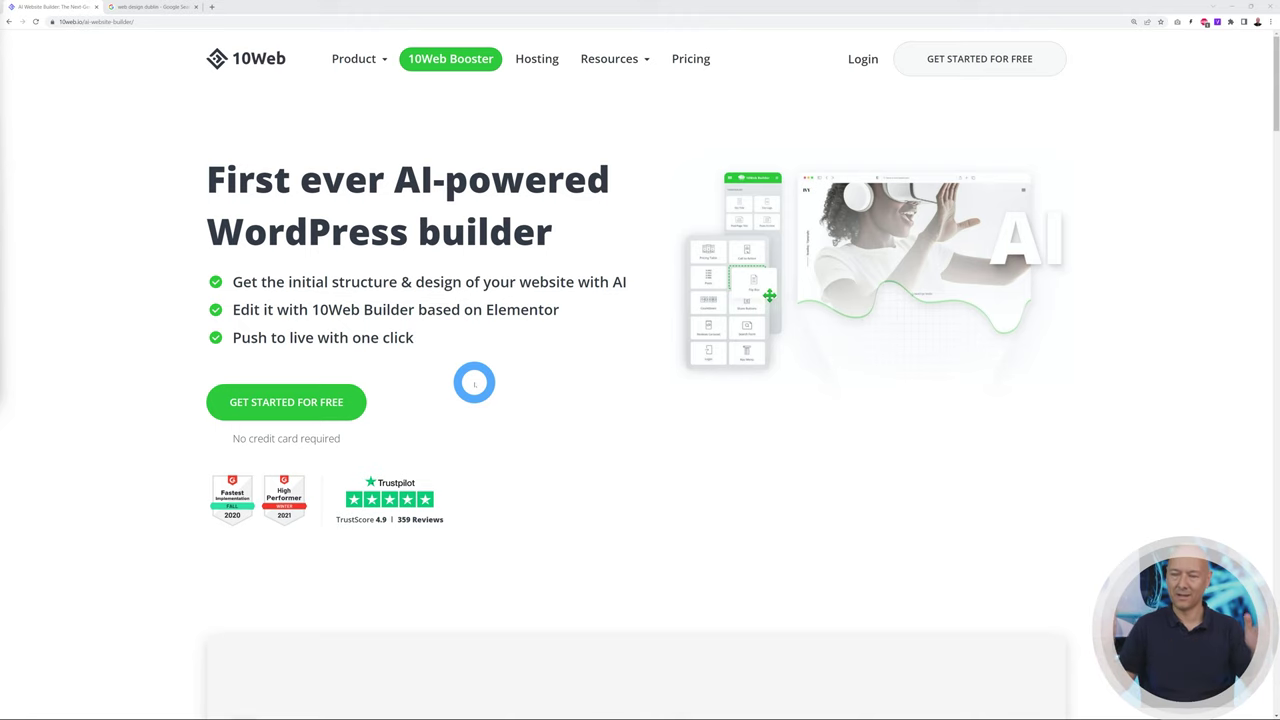
- Log in to 10Web from Get Started for Free and start a new website via Create a Website
click(316, 408)
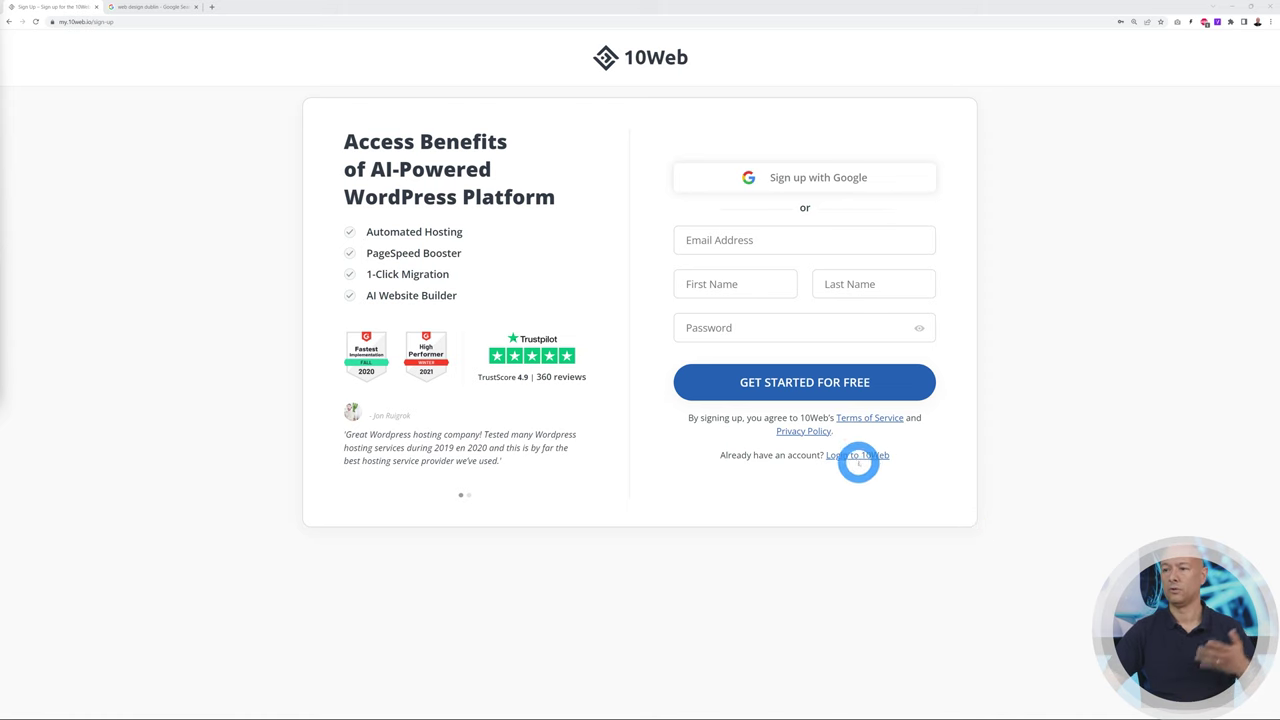
click(857, 455)
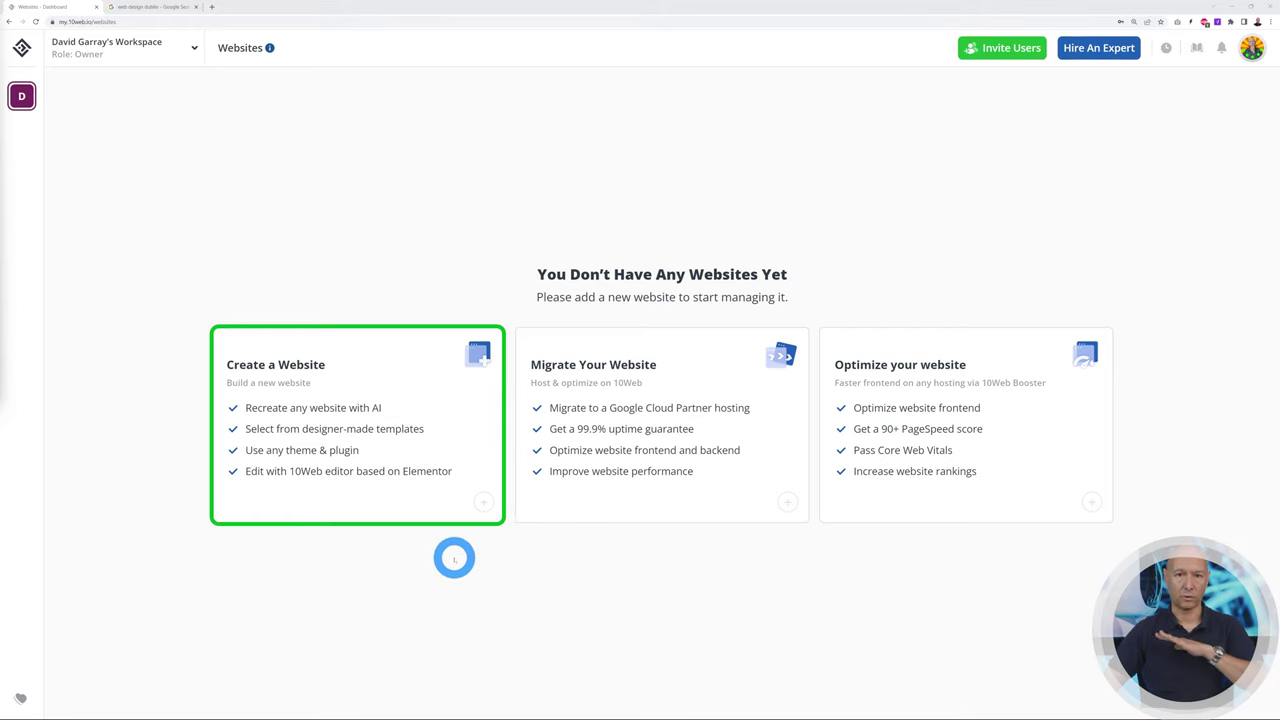
click(482, 518)
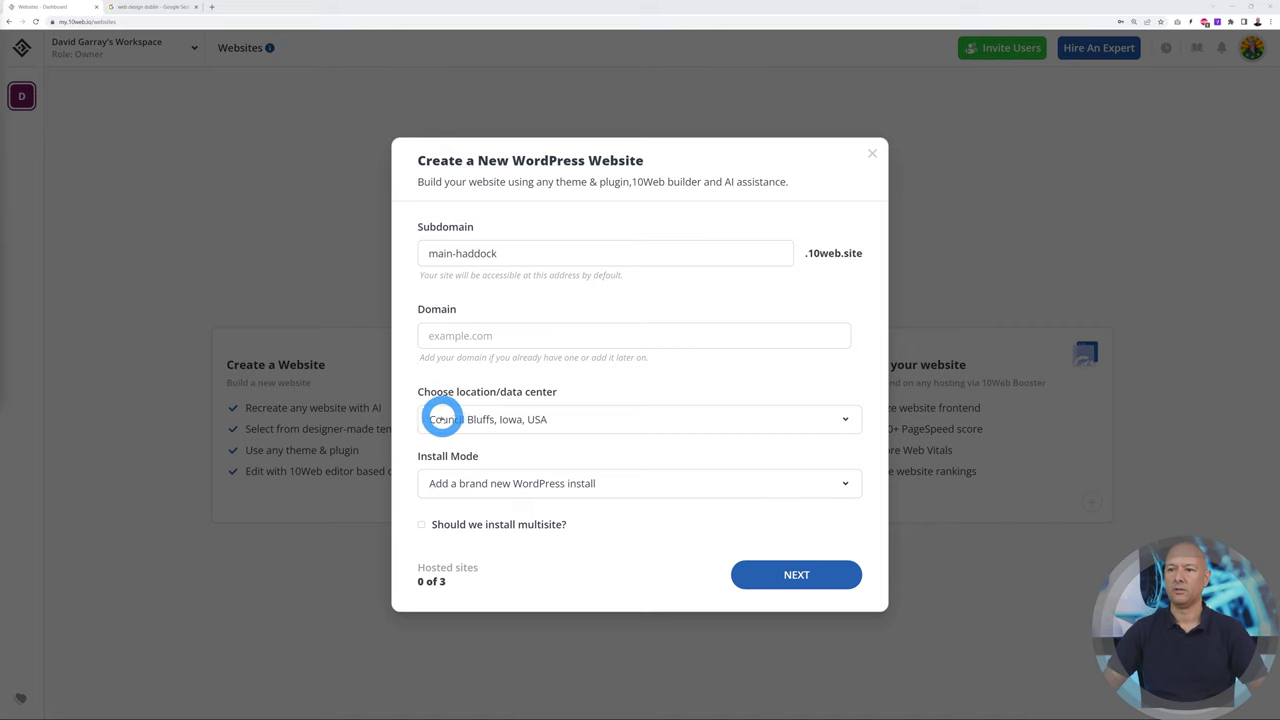
- Choose the London, England, UK data center with a brand new WordPress install, then continue
click(834, 420)
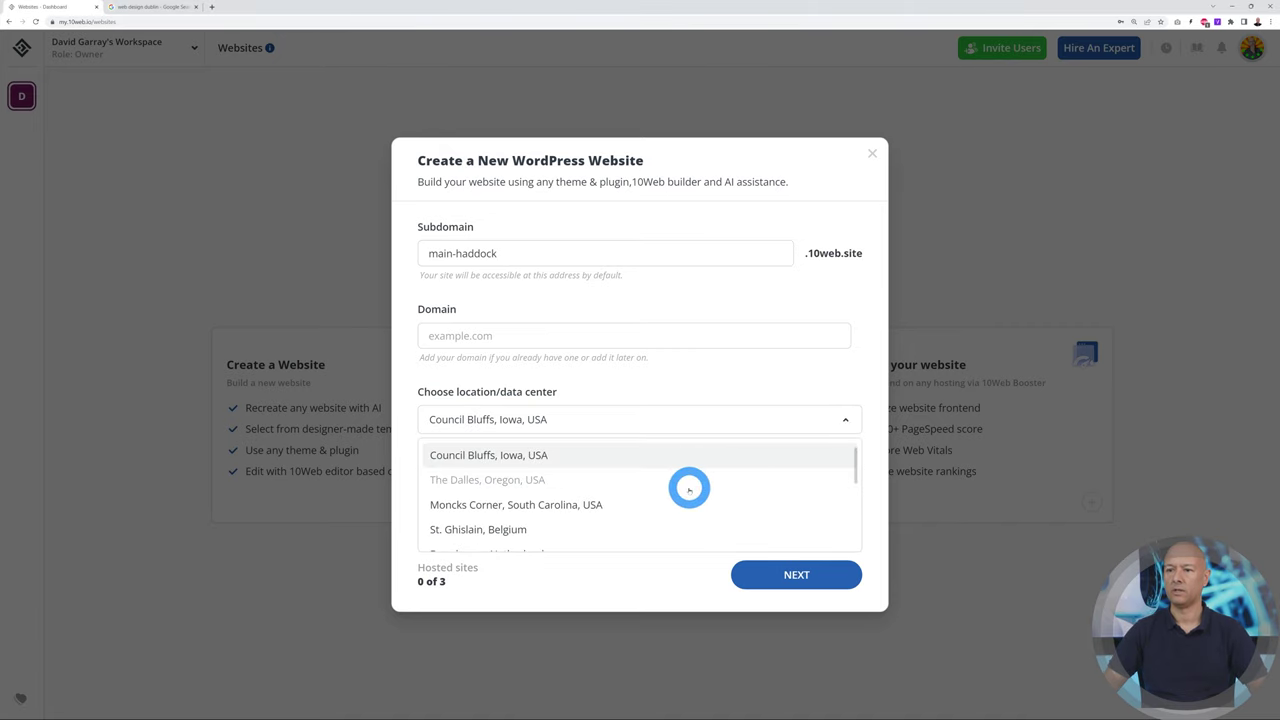
scroll(689, 489, down, 2)
scroll(686, 486, up, 1)
scroll(650, 472, down, 1)
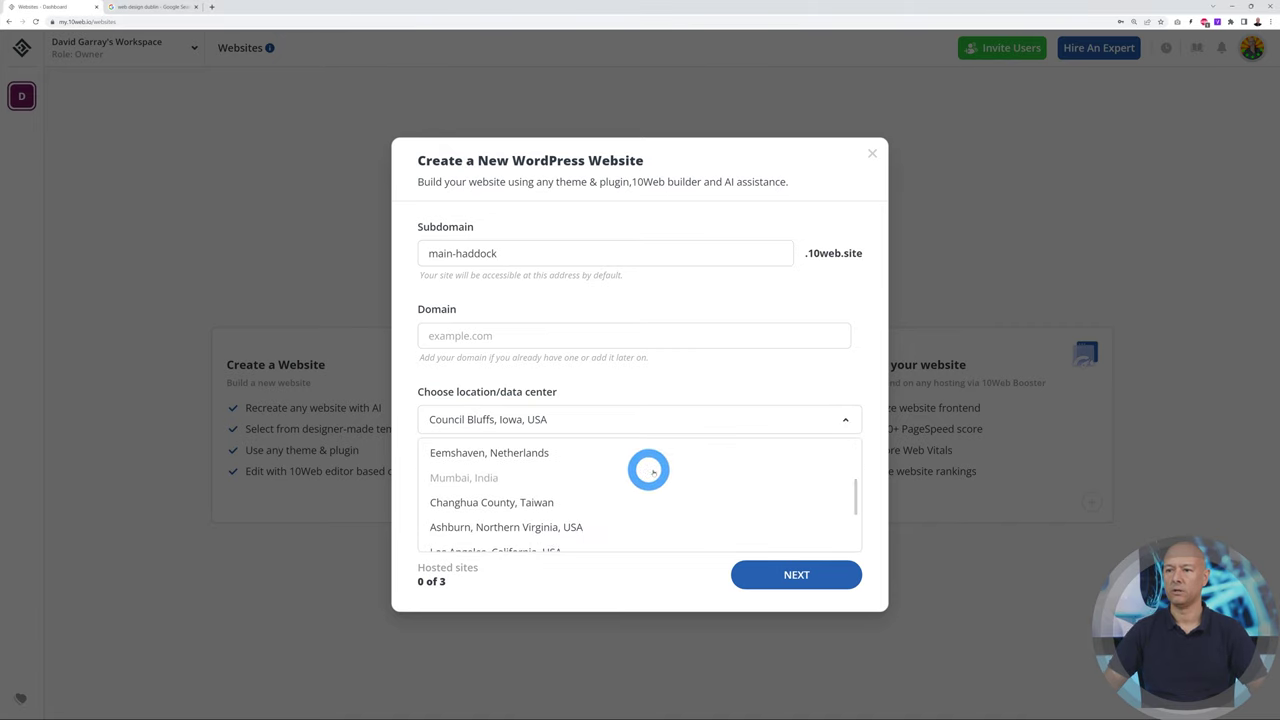
scroll(652, 480, down, 2)
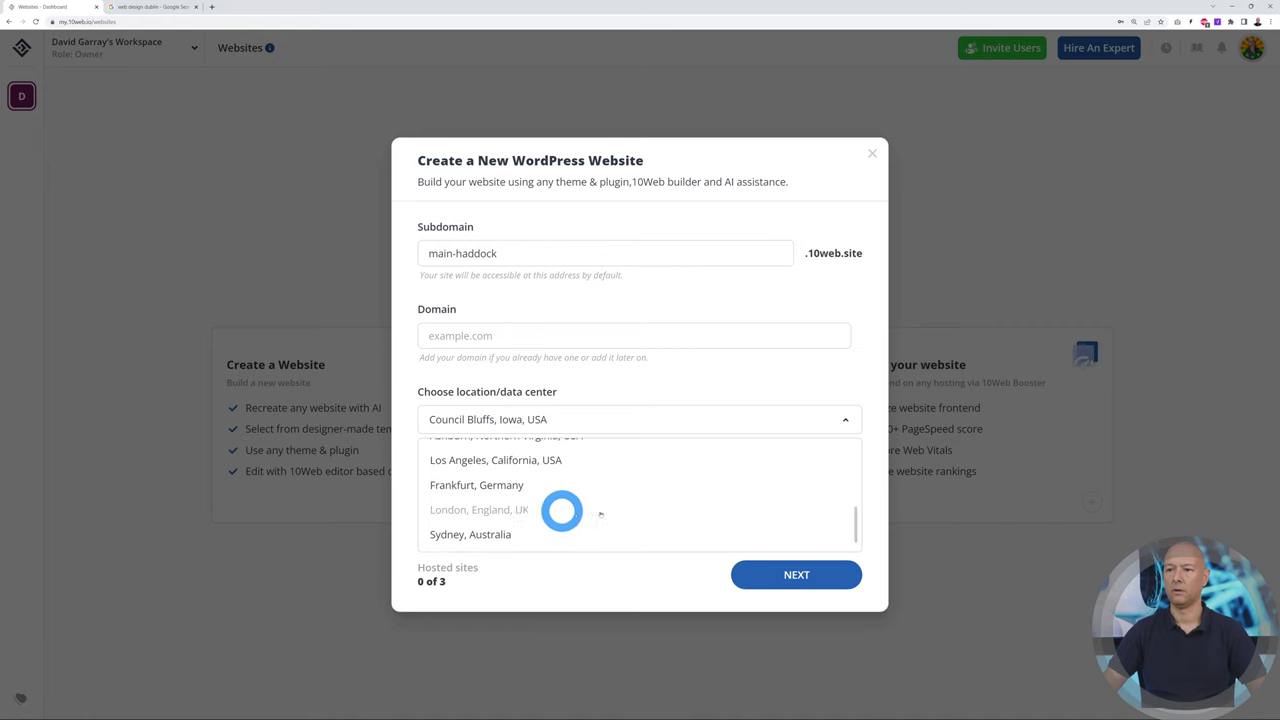
click(500, 510)
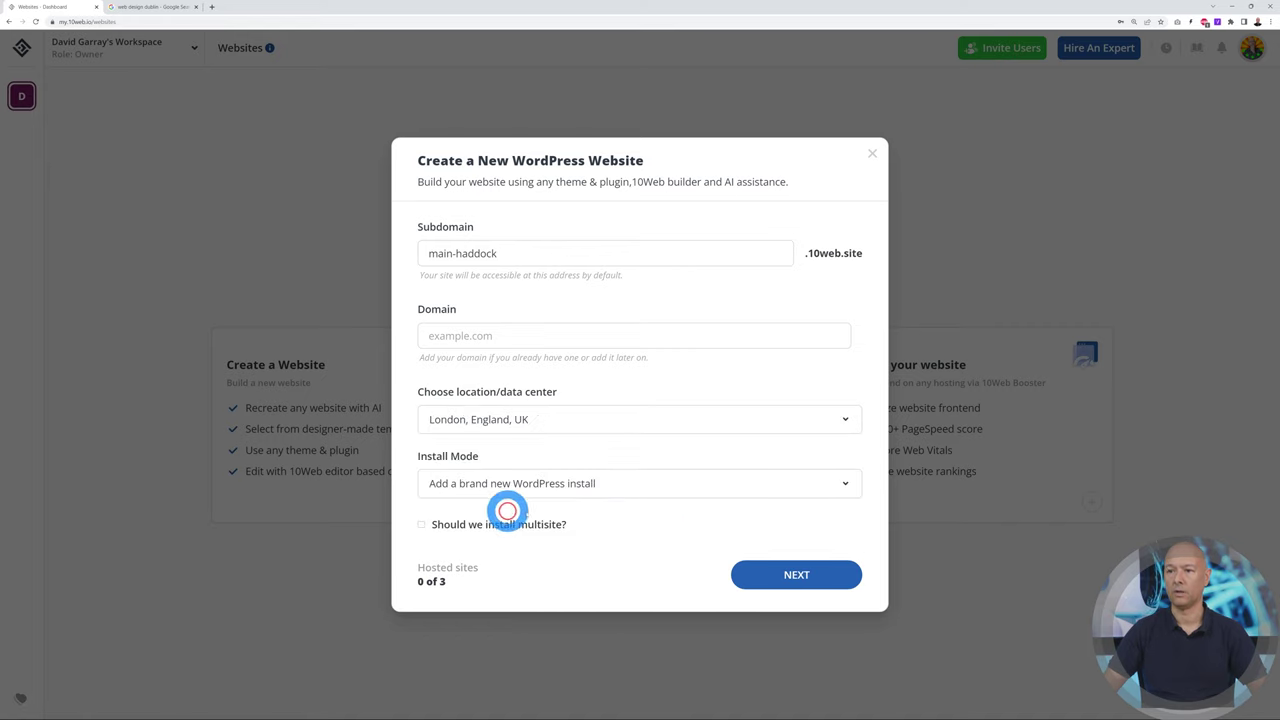
click(829, 484)
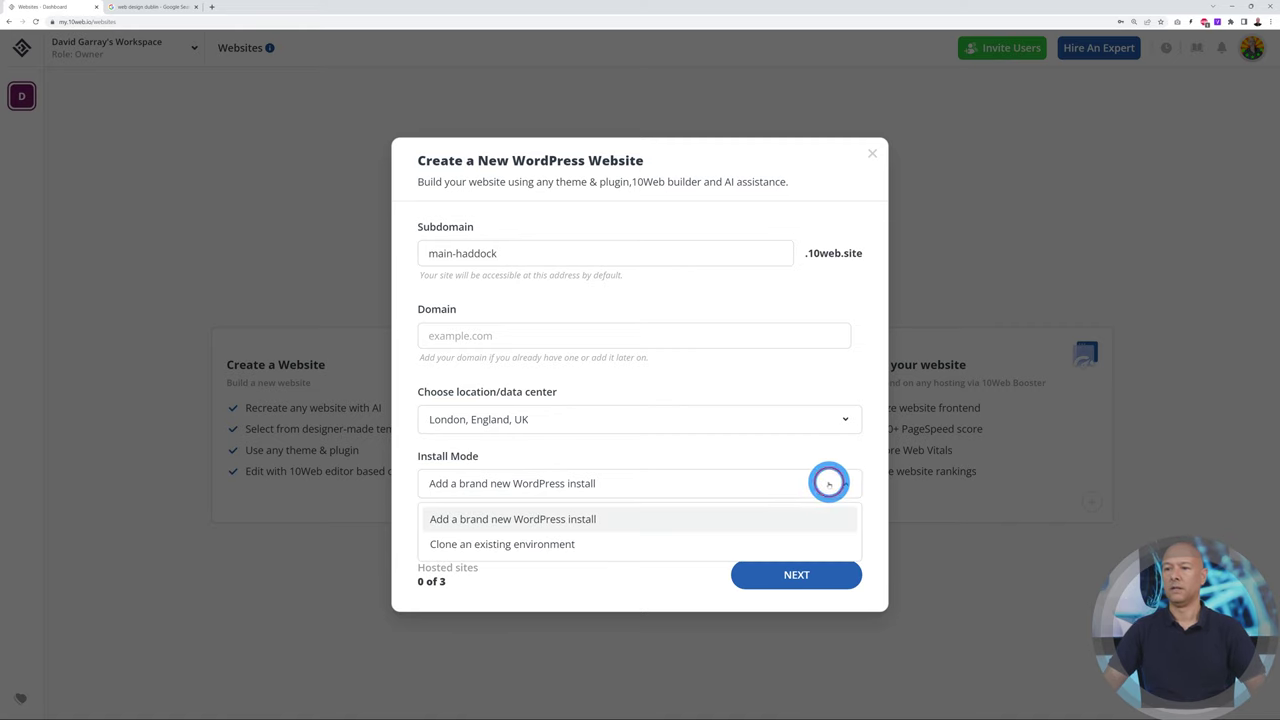
click(595, 521)
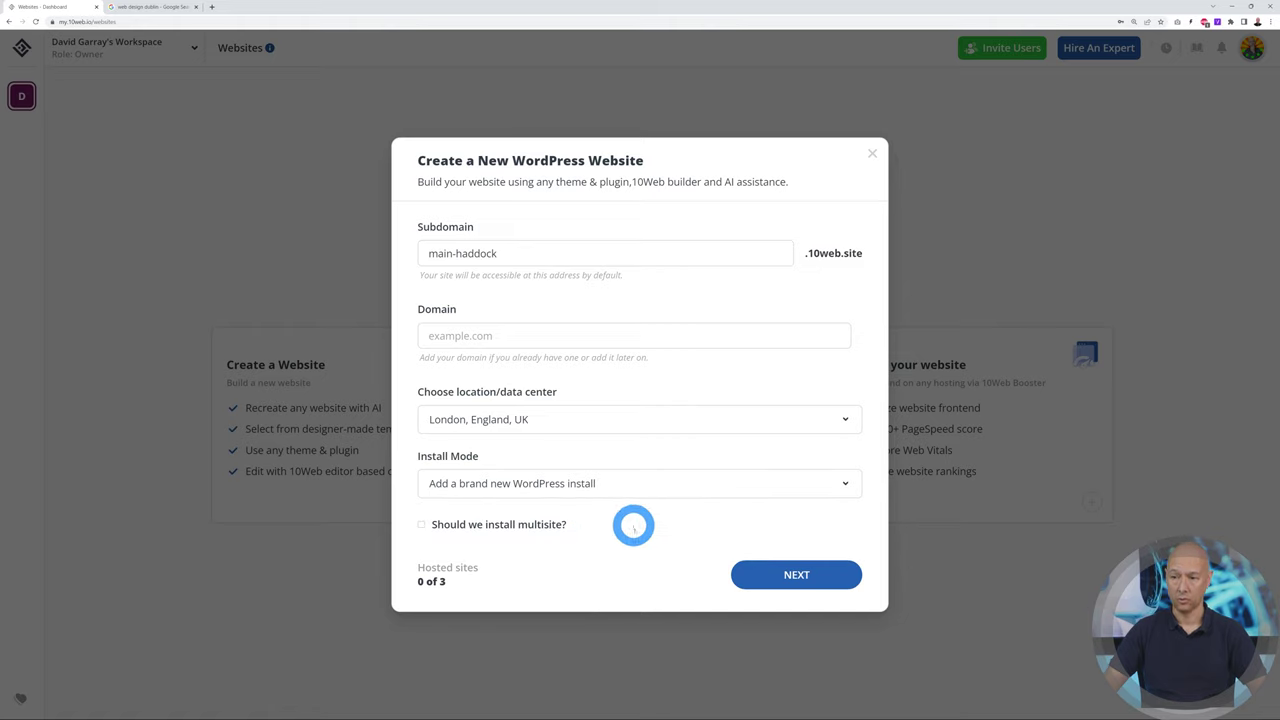
click(760, 572)
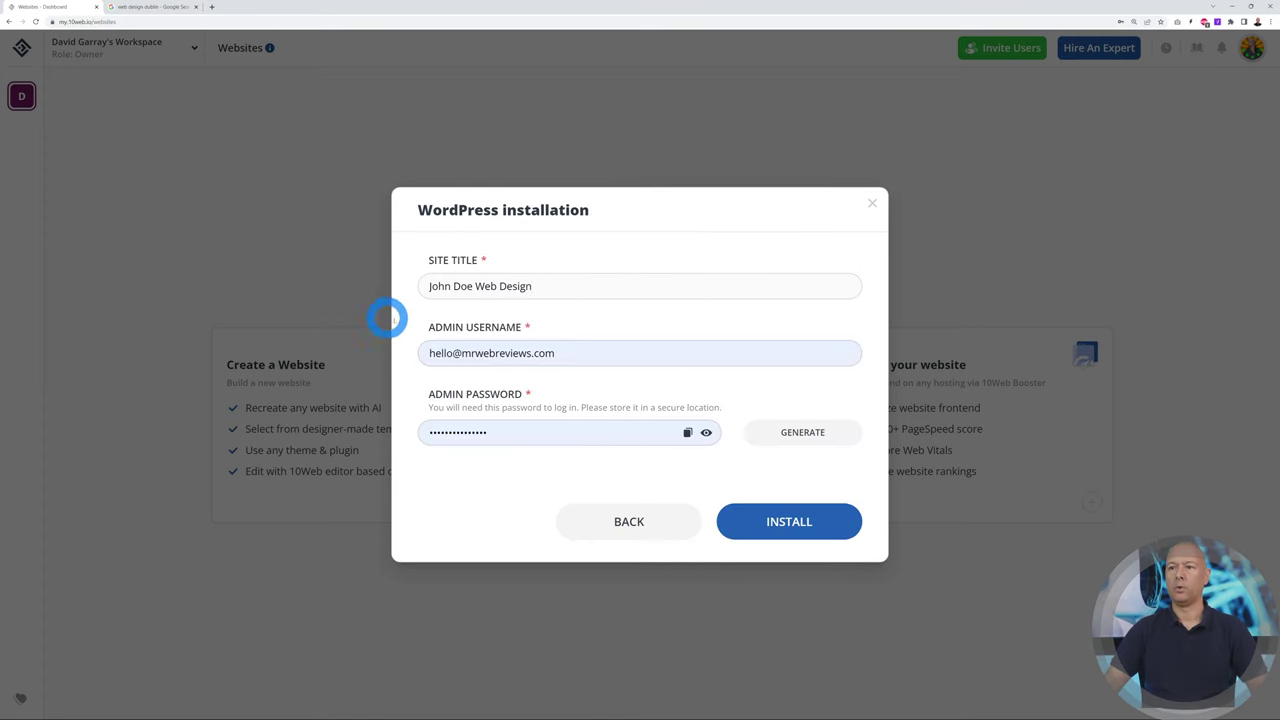
- Install the blank WordPress site, keeping the pre-filled title, username and password
click(800, 532)
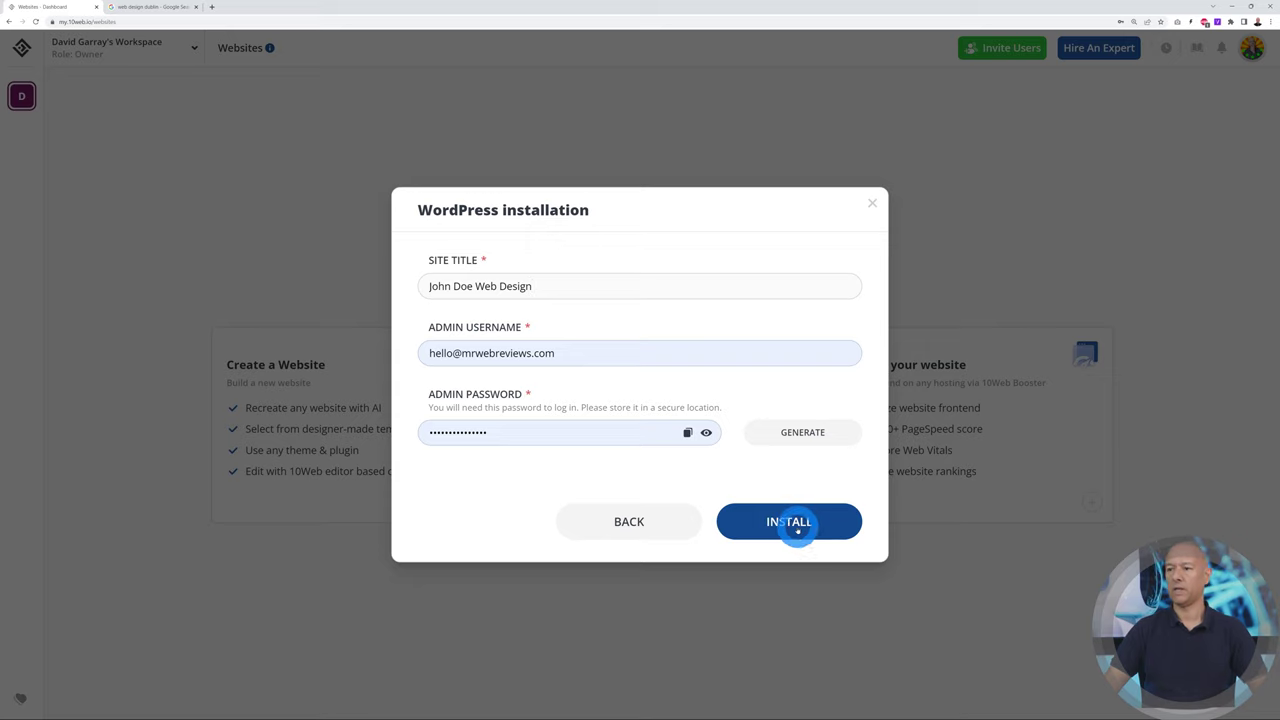
click(465, 428)
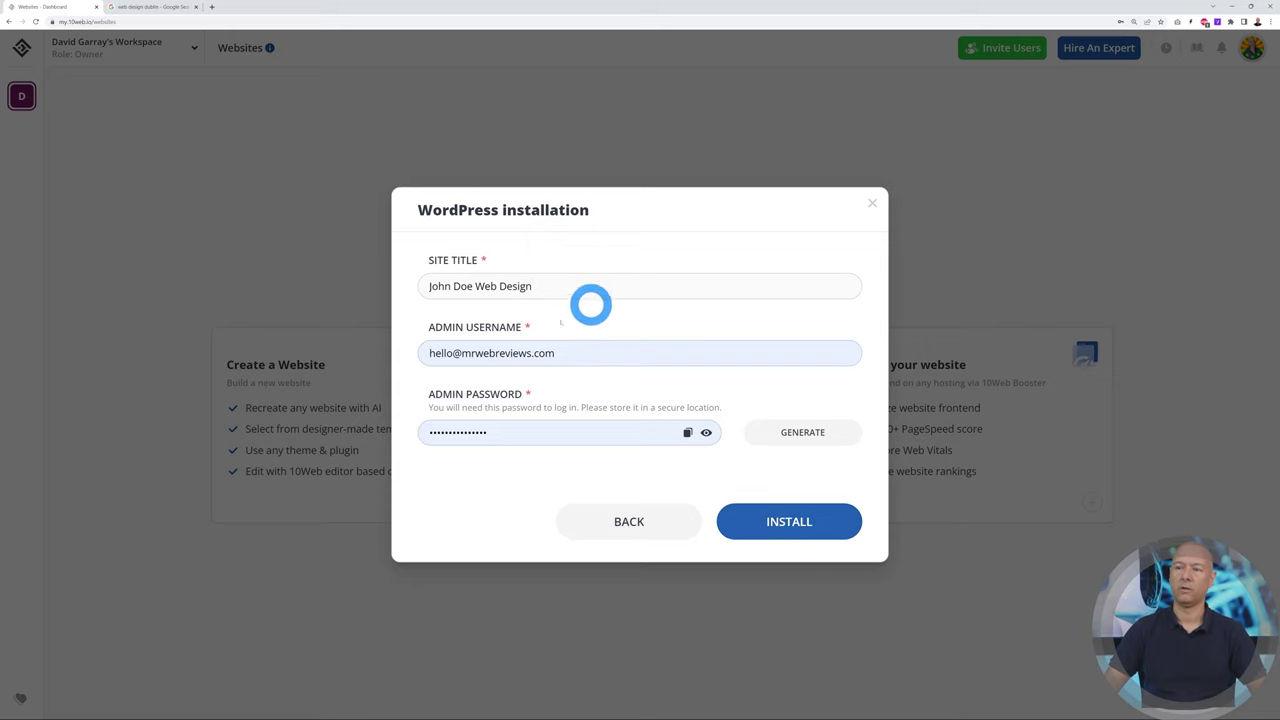
click(771, 522)
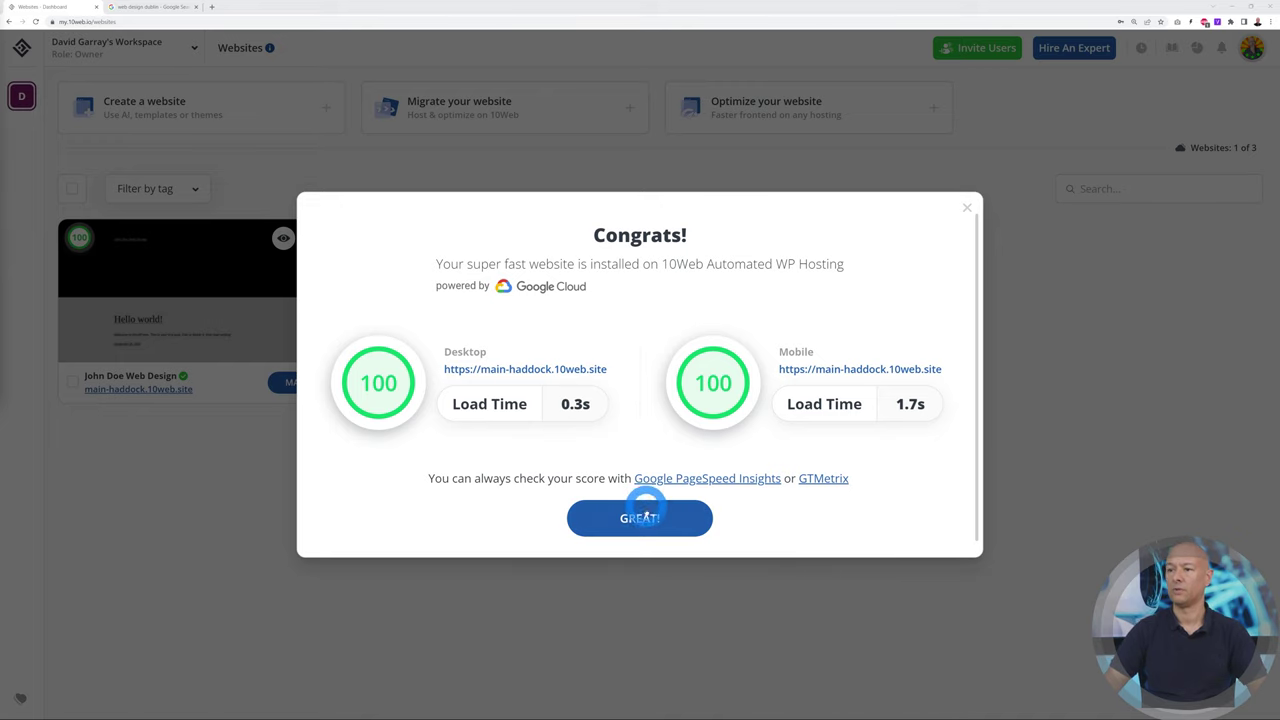
- Dismiss the Congrats dialog and open the site's AI Builder through MANAGE
click(654, 524)
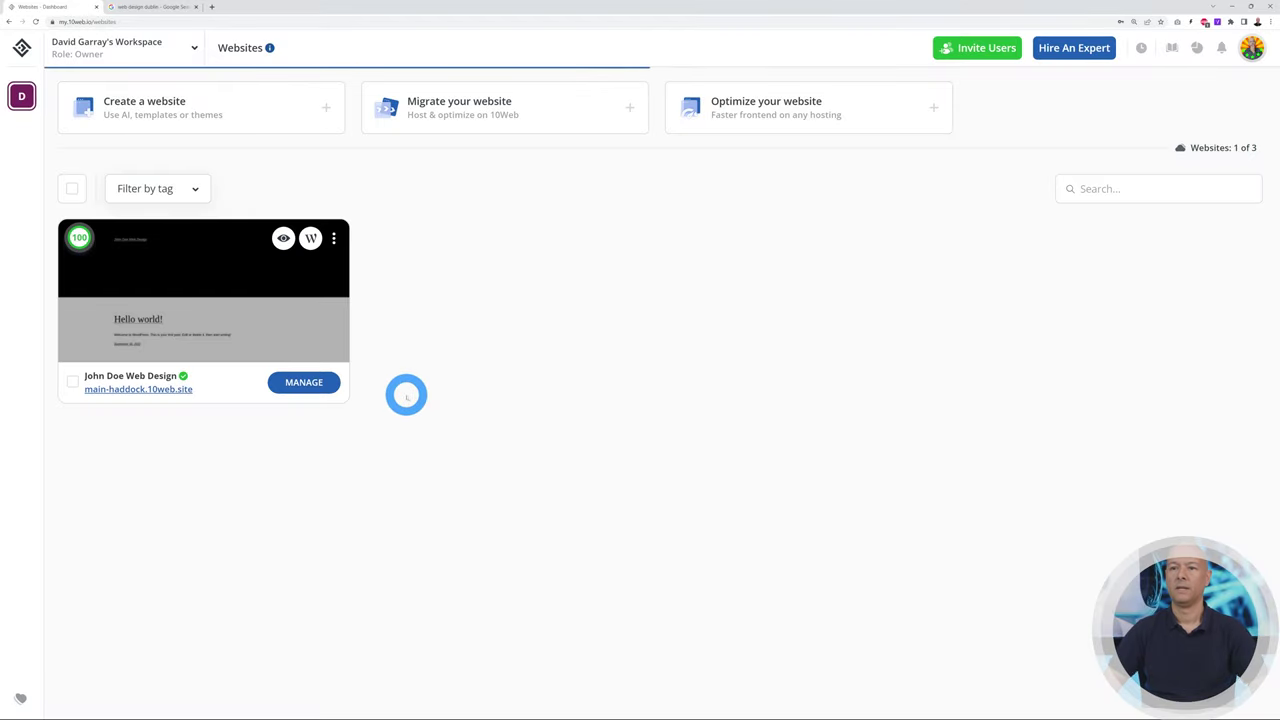
click(304, 382)
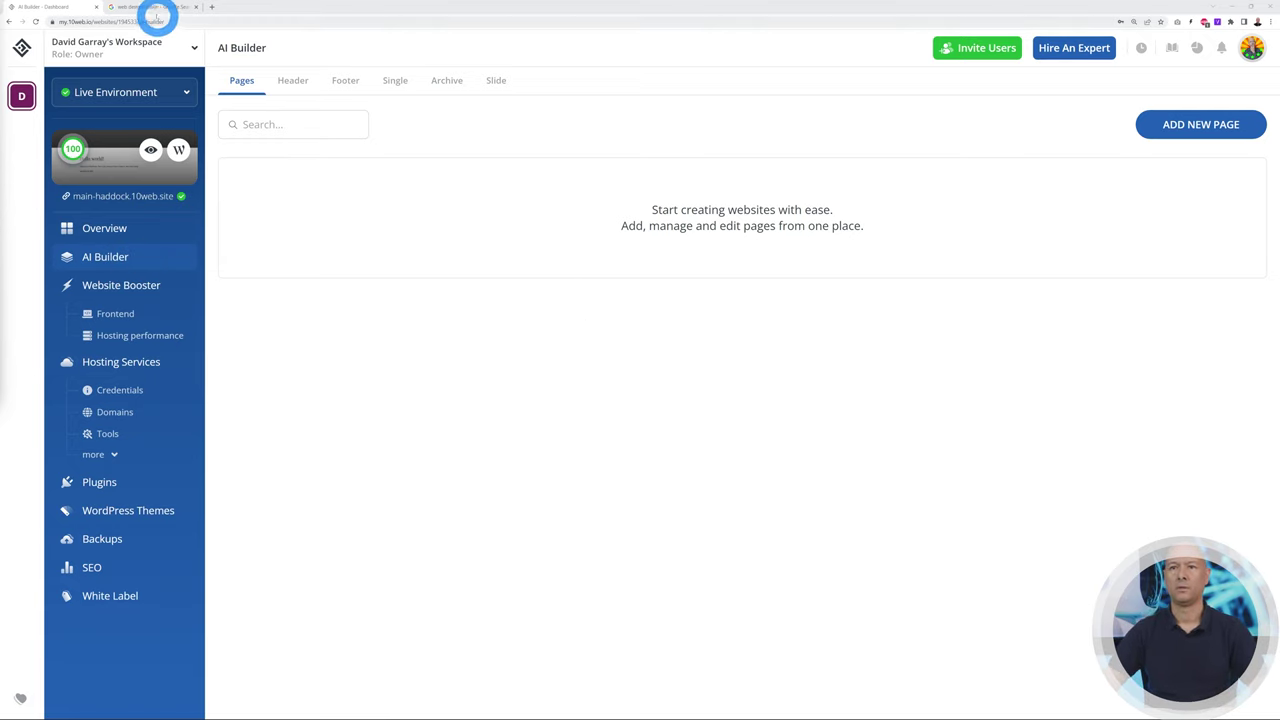
- Open WebStudio.ie's website in a new tab from the 'web design dublin' search results
click(155, 7)
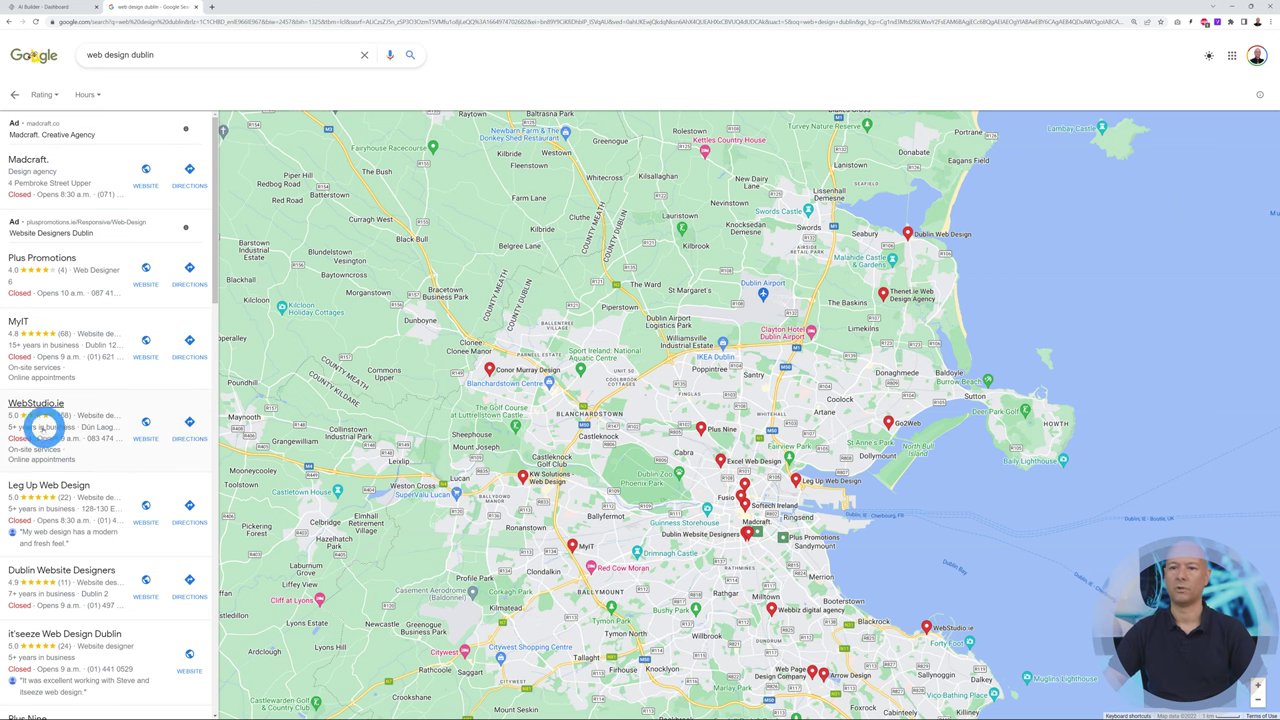
right_click(146, 432)
click(180, 442)
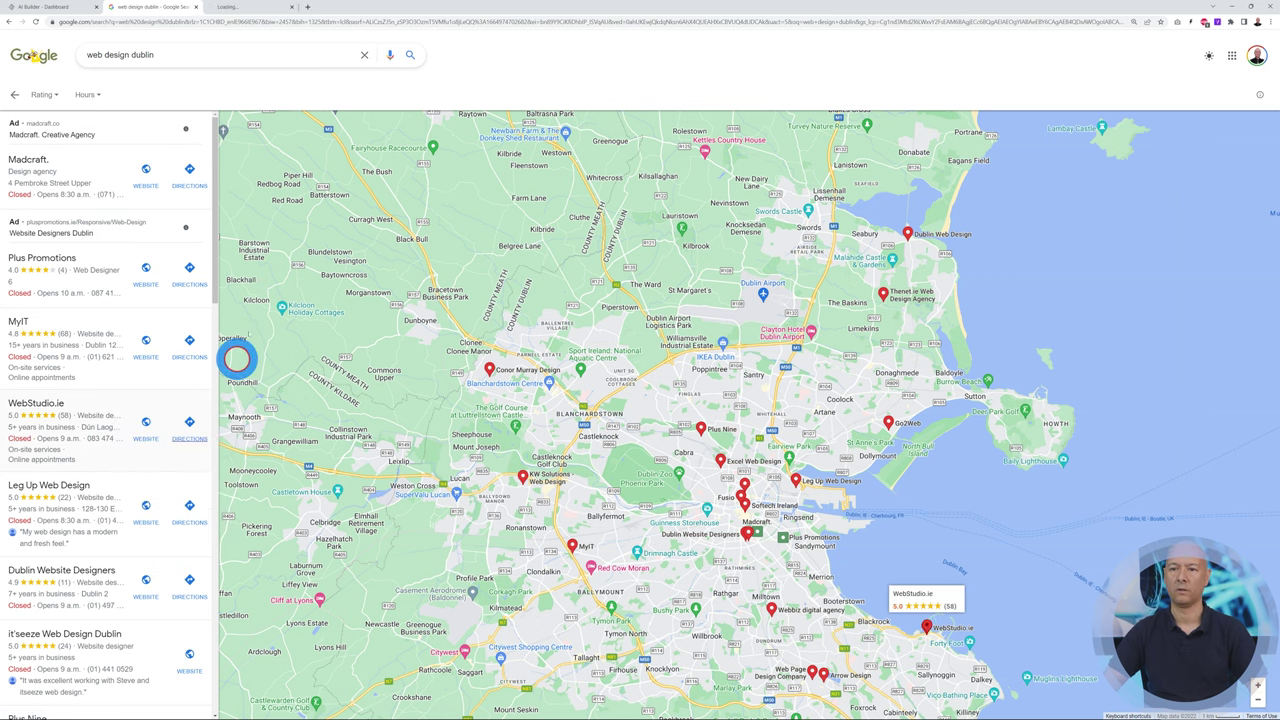
click(314, 9)
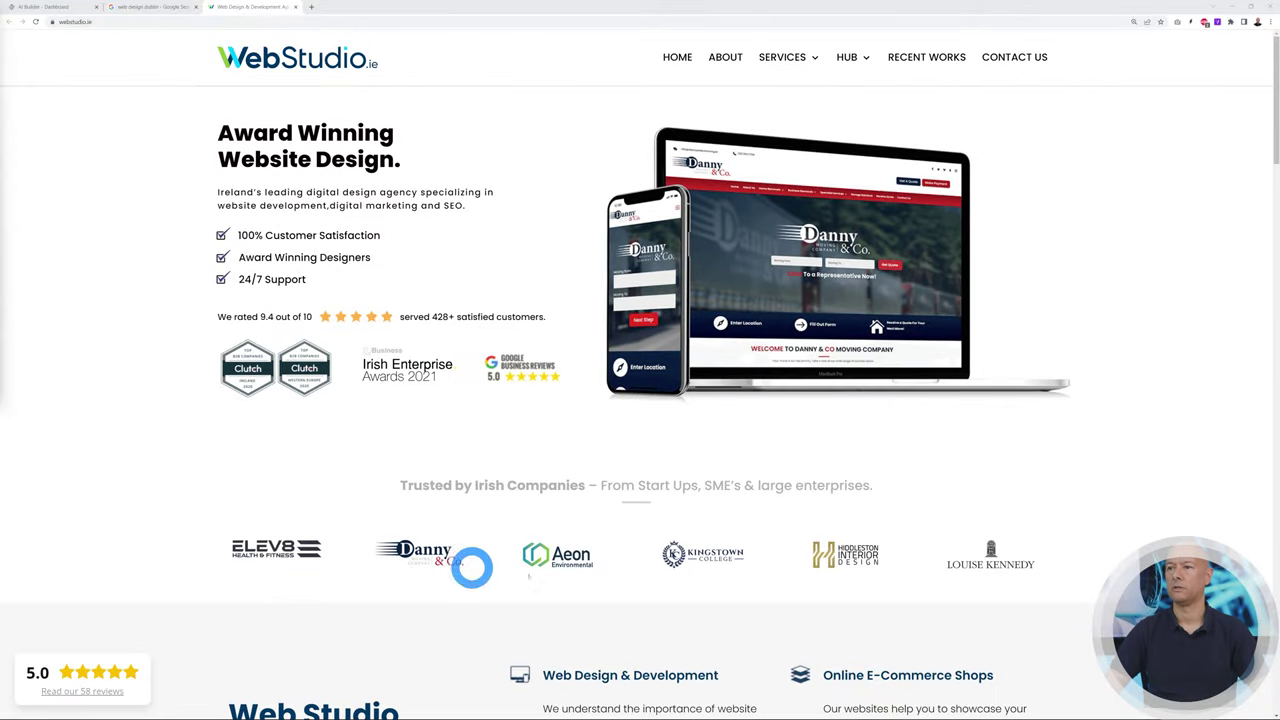
- Scroll through the webstudio.ie homepage, select its URL, and return to the AI Builder dashboard
scroll(1215, 434, down, 1)
scroll(1215, 434, down, 8)
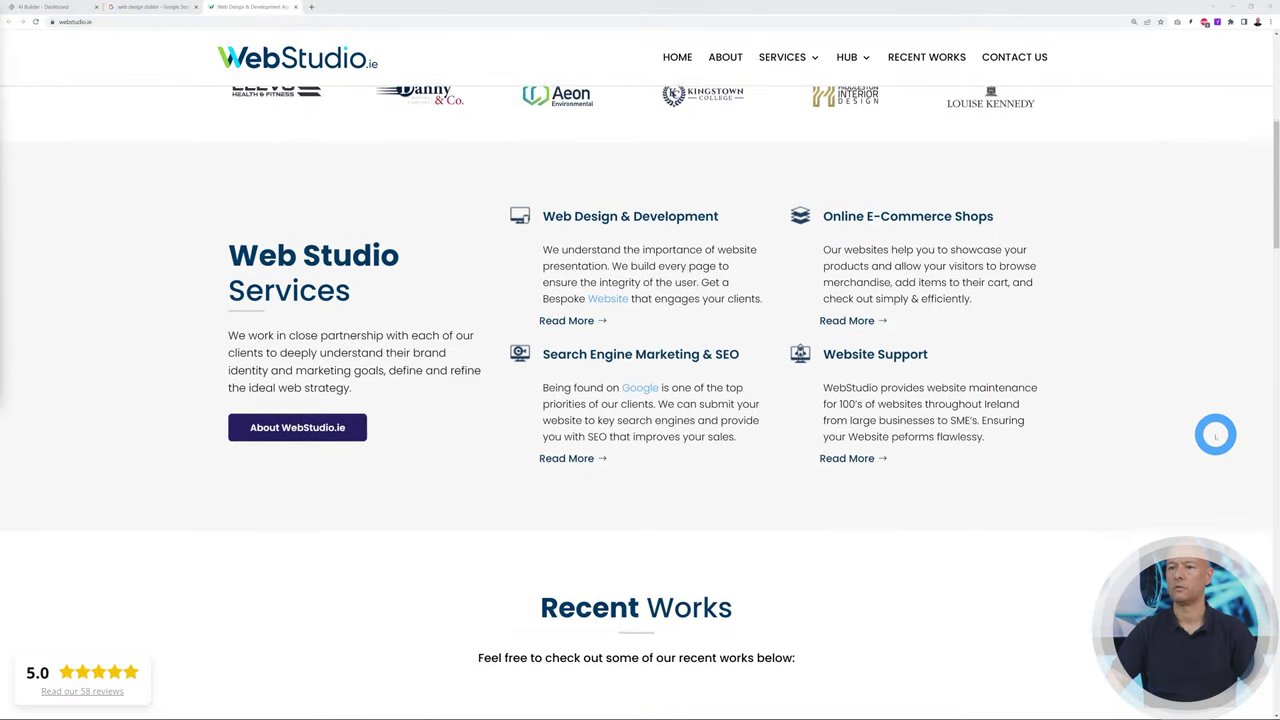
scroll(1215, 434, down, 9)
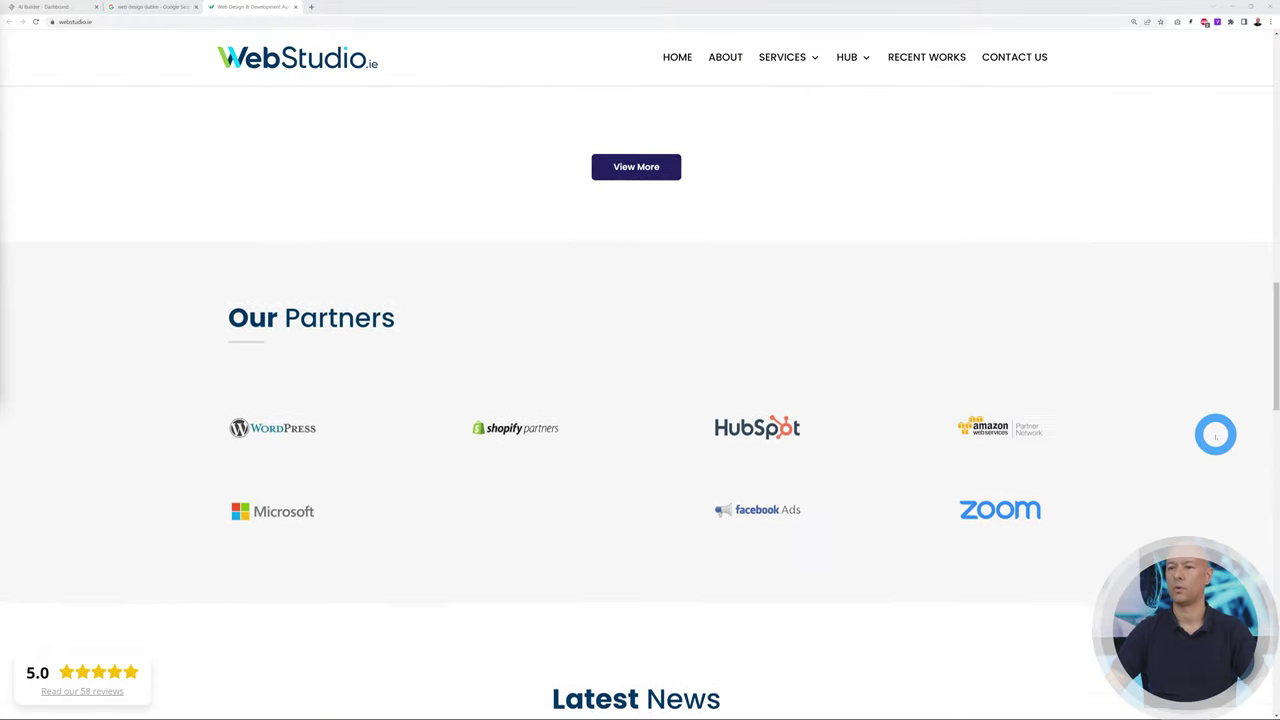
scroll(1215, 434, down, 7)
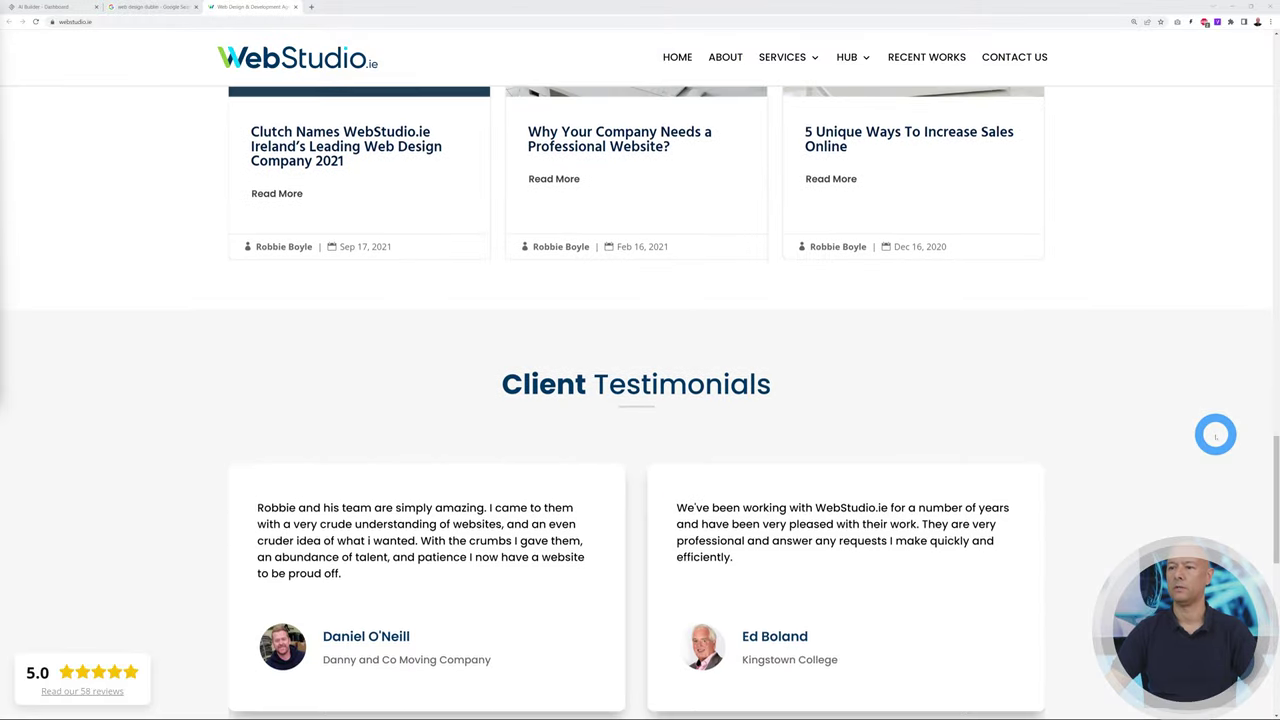
scroll(1215, 434, down, 2)
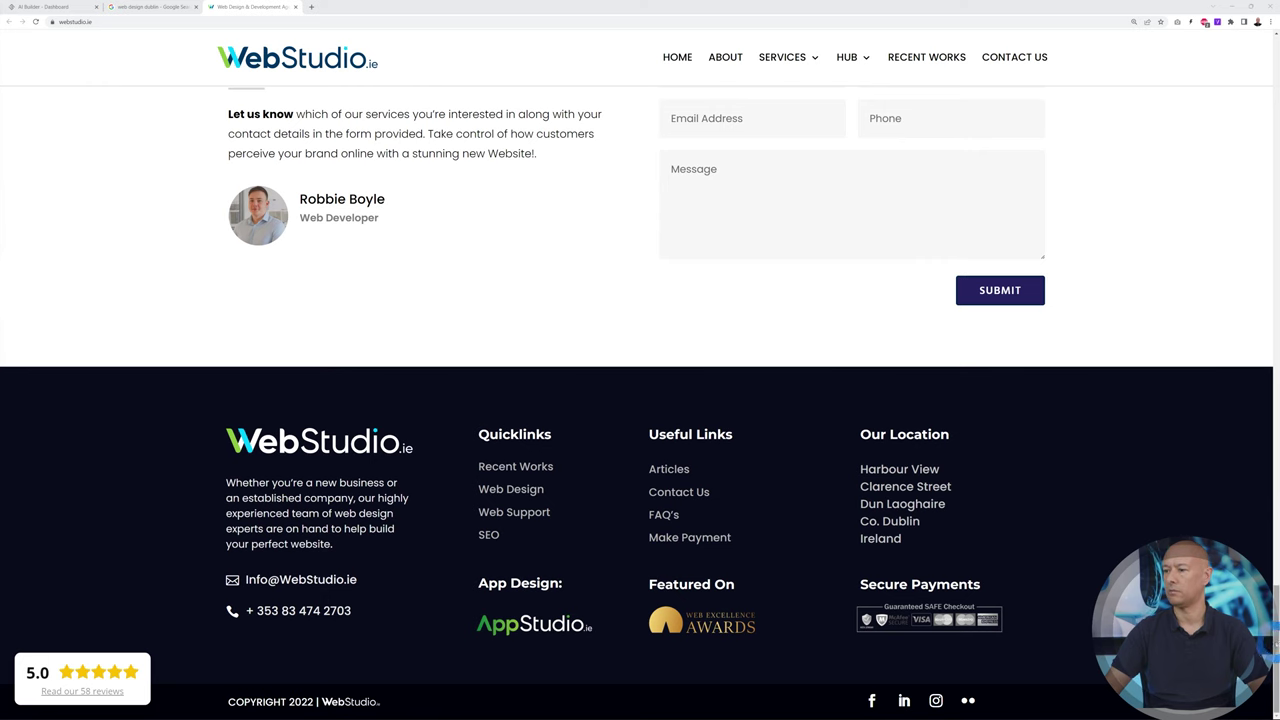
drag(1273, 615, 1268, 22)
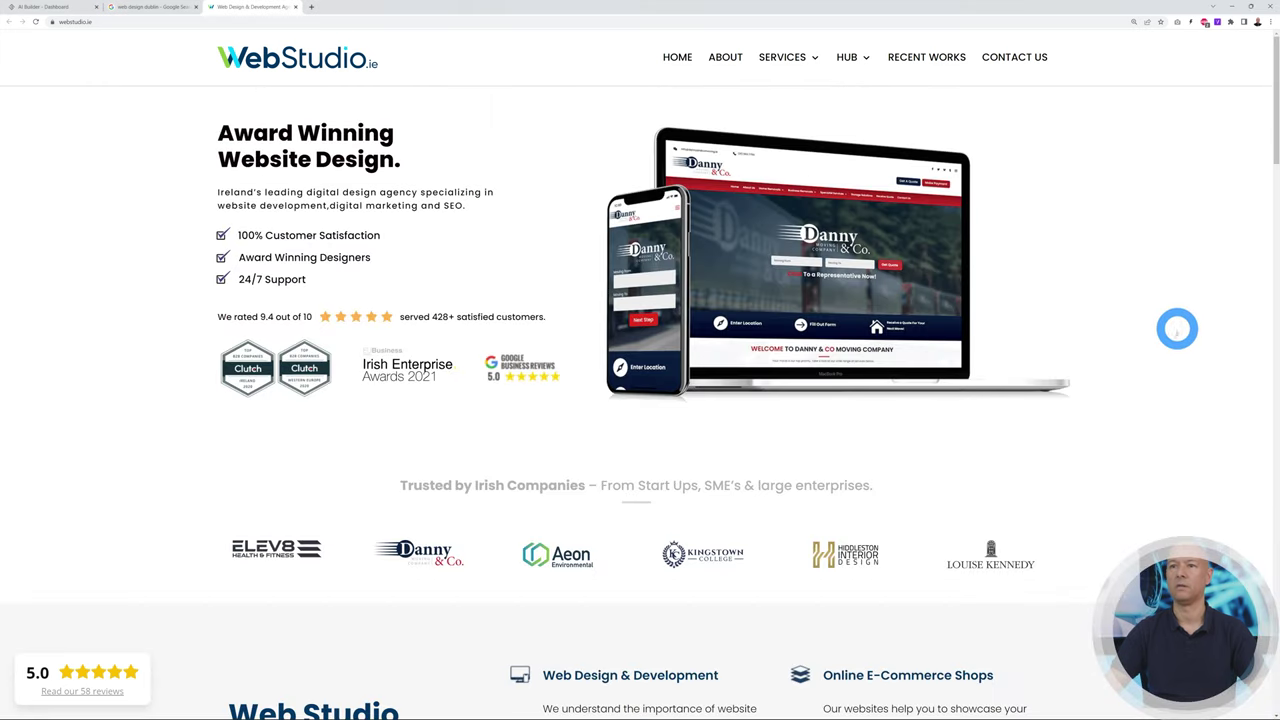
click(130, 22)
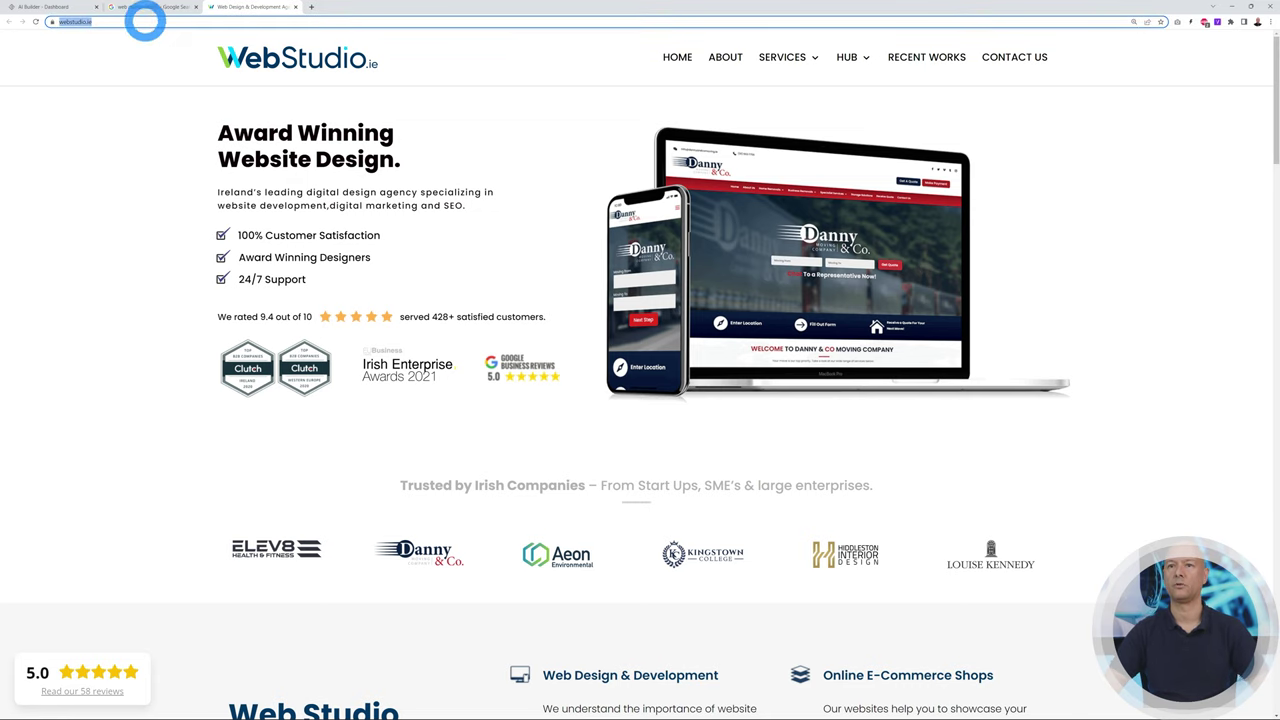
click(46, 8)
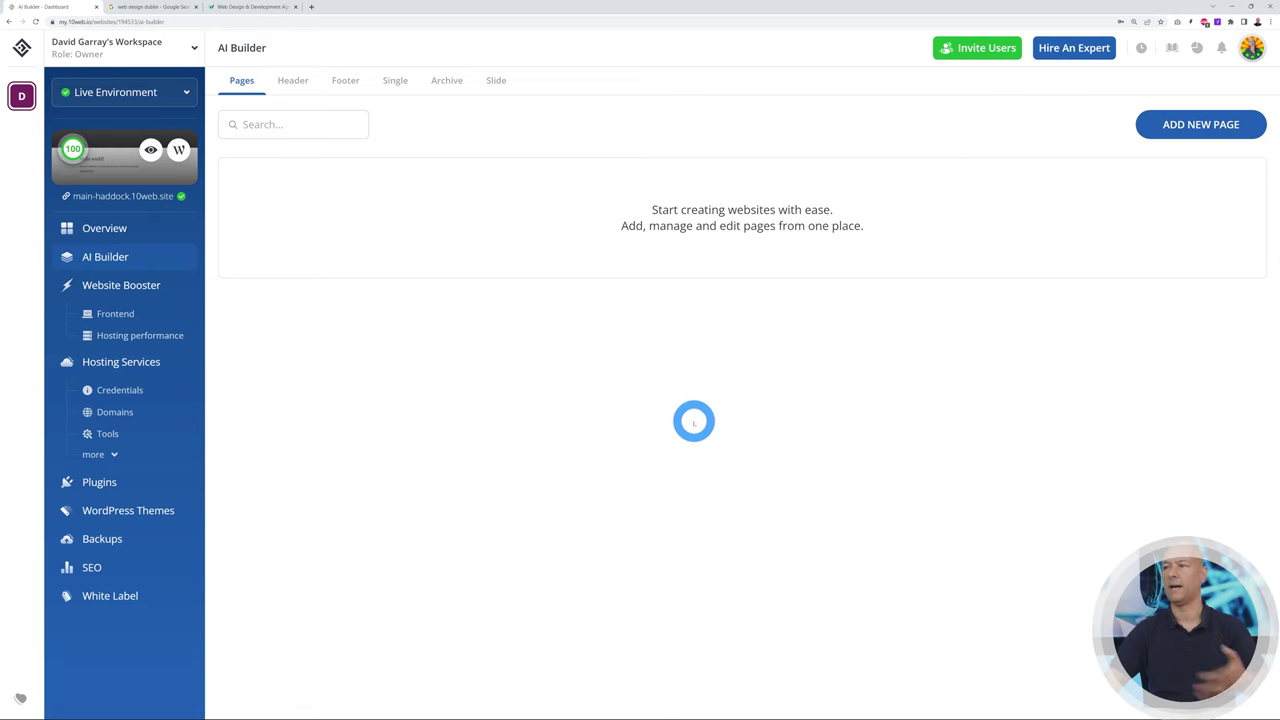
click(1190, 124)
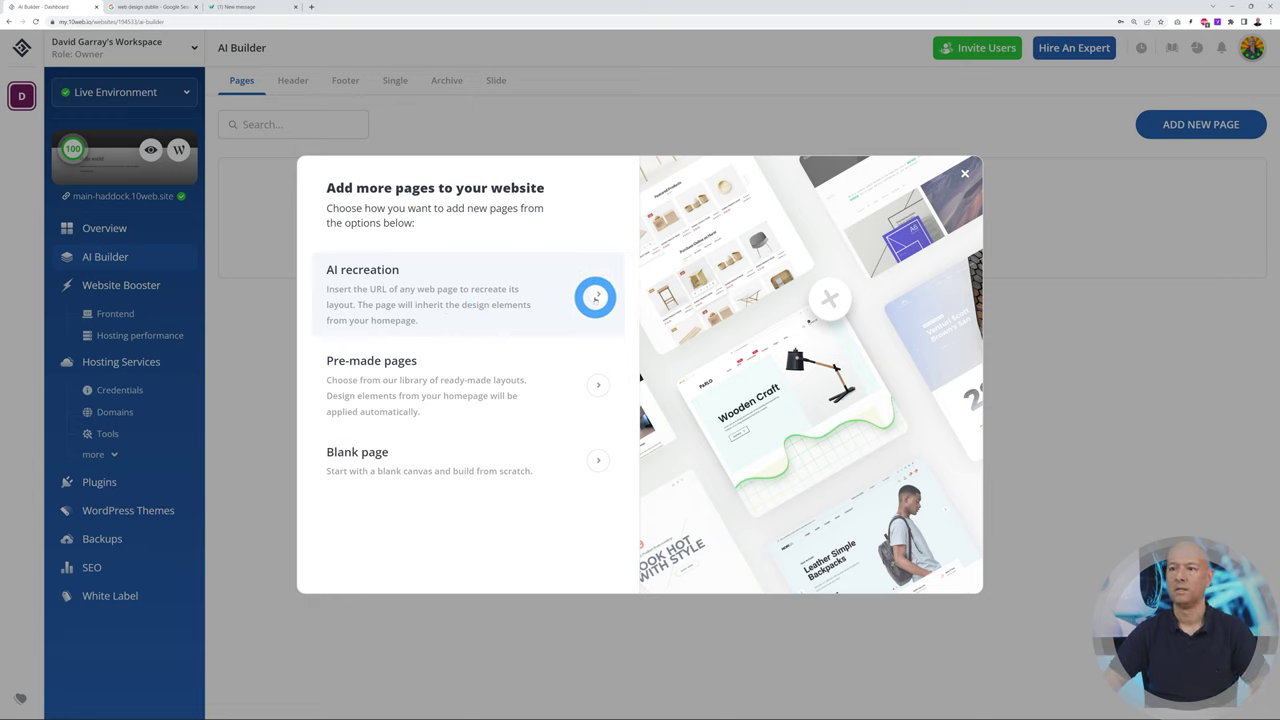
click(595, 297)
click(533, 298)
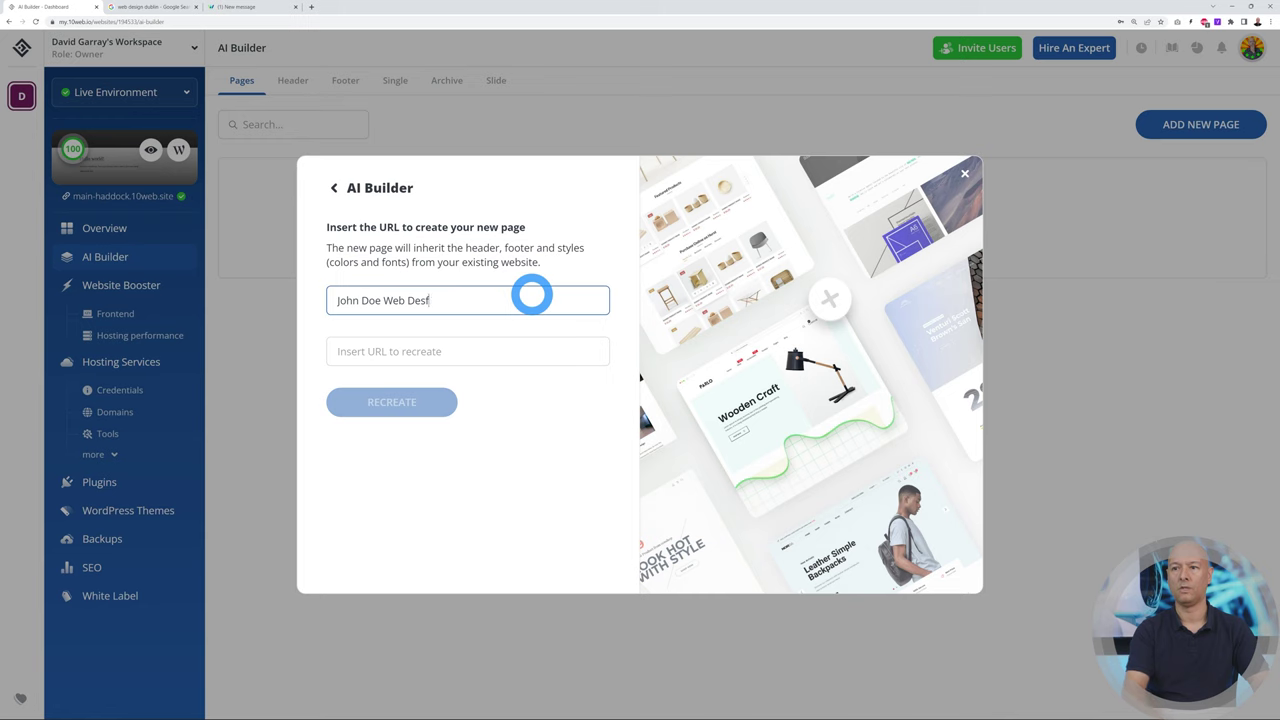
text(John Doe Web Design)
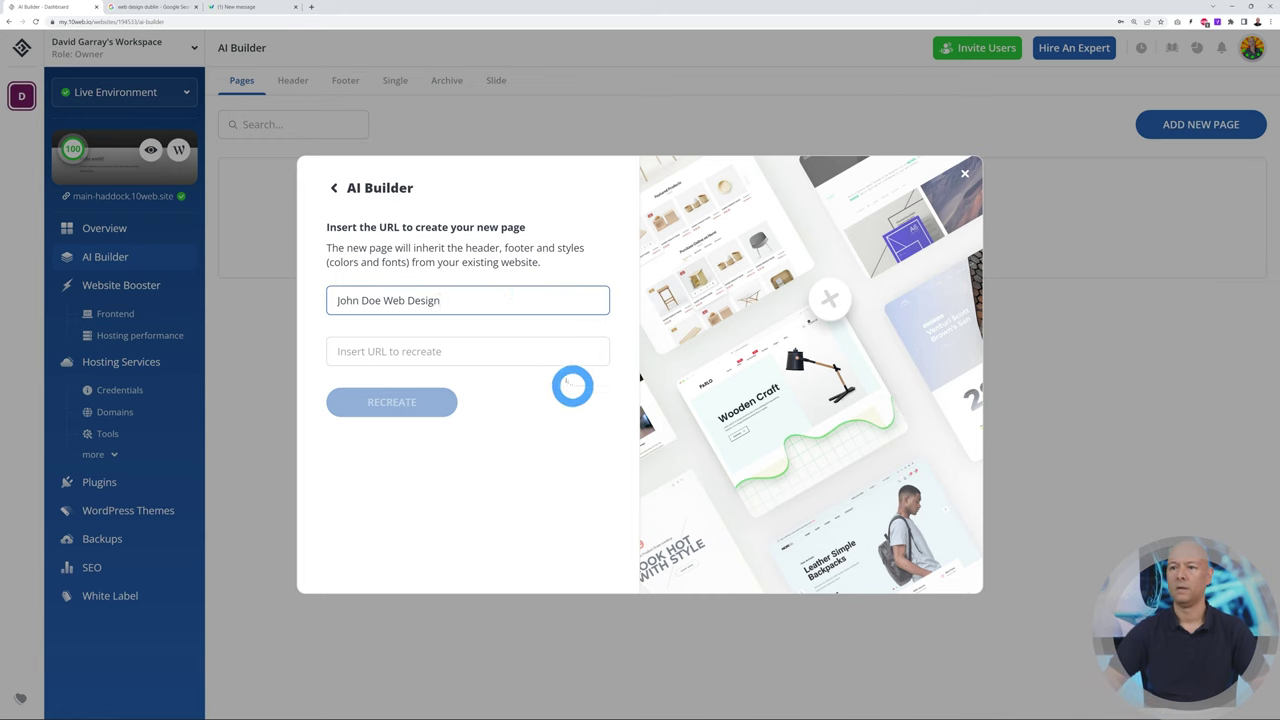
click(491, 351)
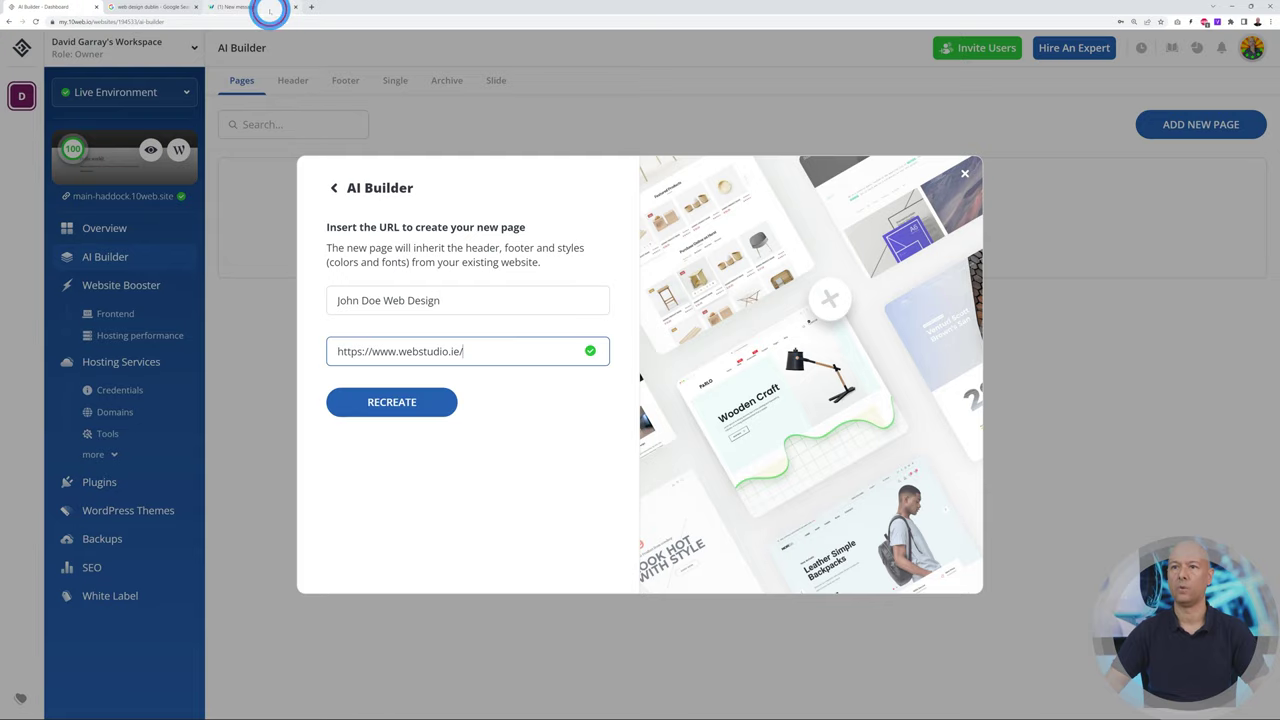
click(262, 8)
click(38, 8)
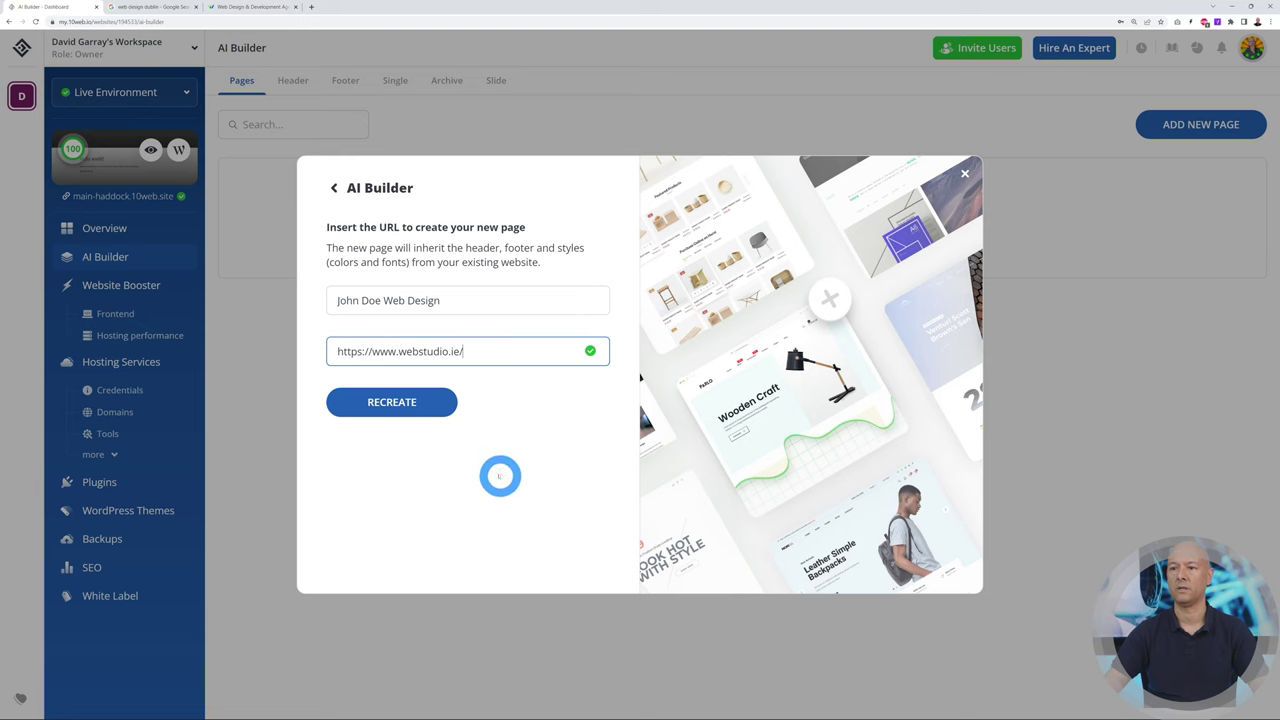
click(391, 400)
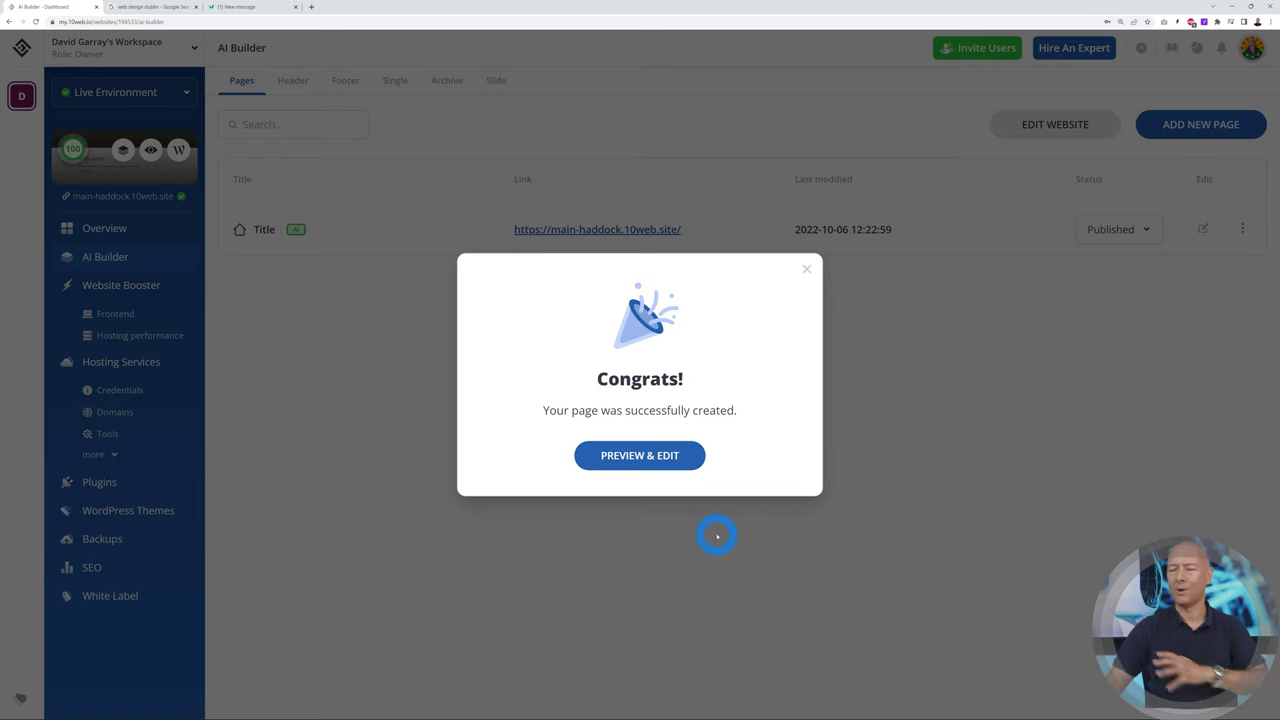
- Compare with the original site, then open the recreated page via Preview & Edit and zoom in
click(259, 7)
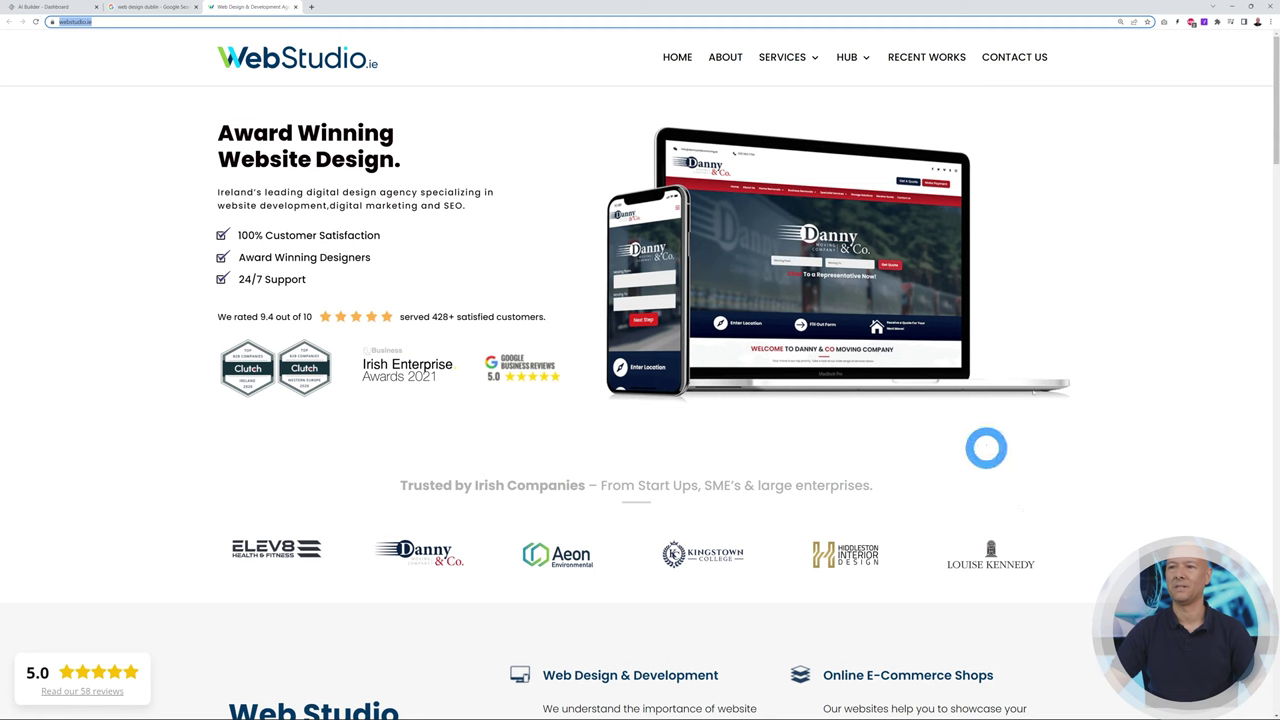
scroll(1200, 408, down, 8)
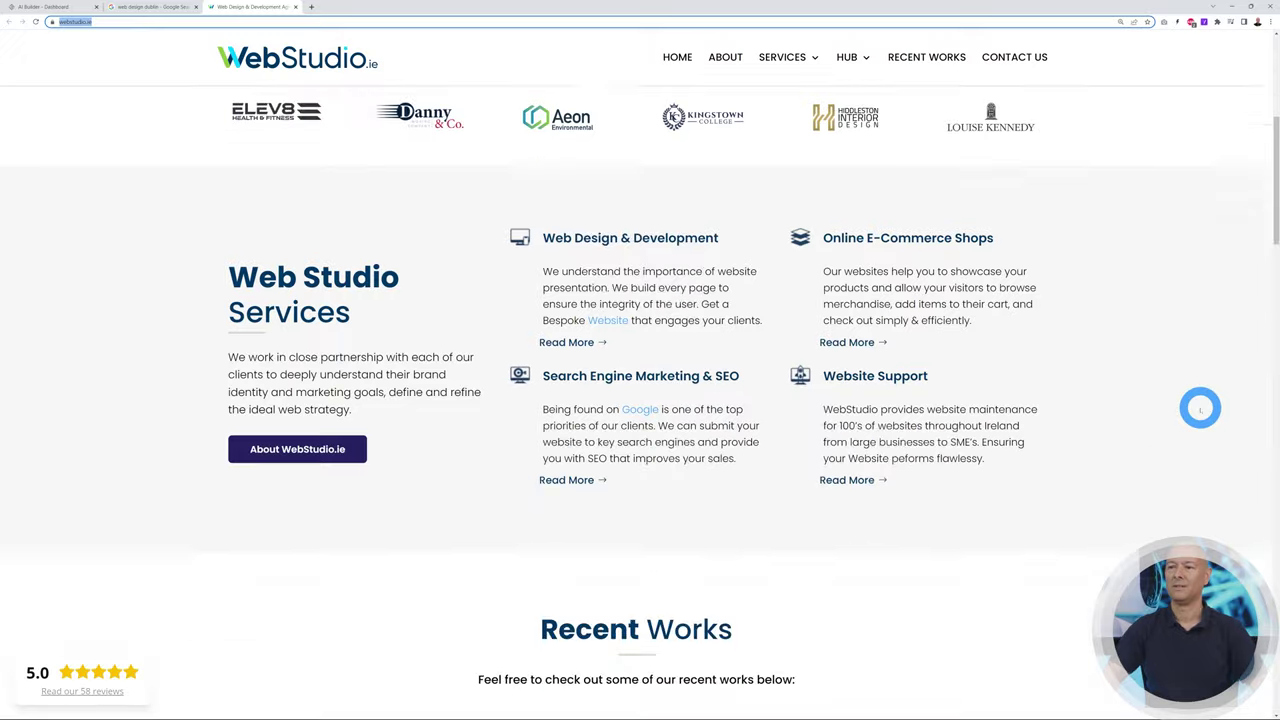
scroll(1200, 408, up, 4)
scroll(1200, 408, up, 4)
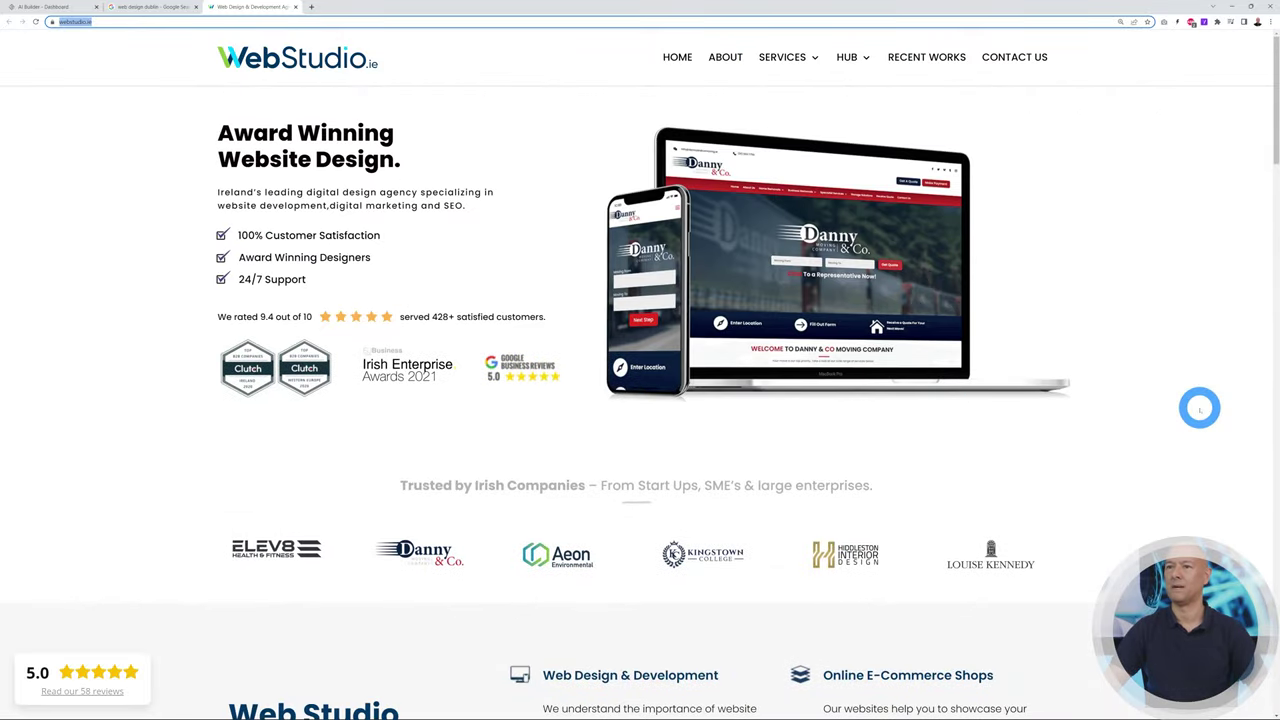
click(50, 8)
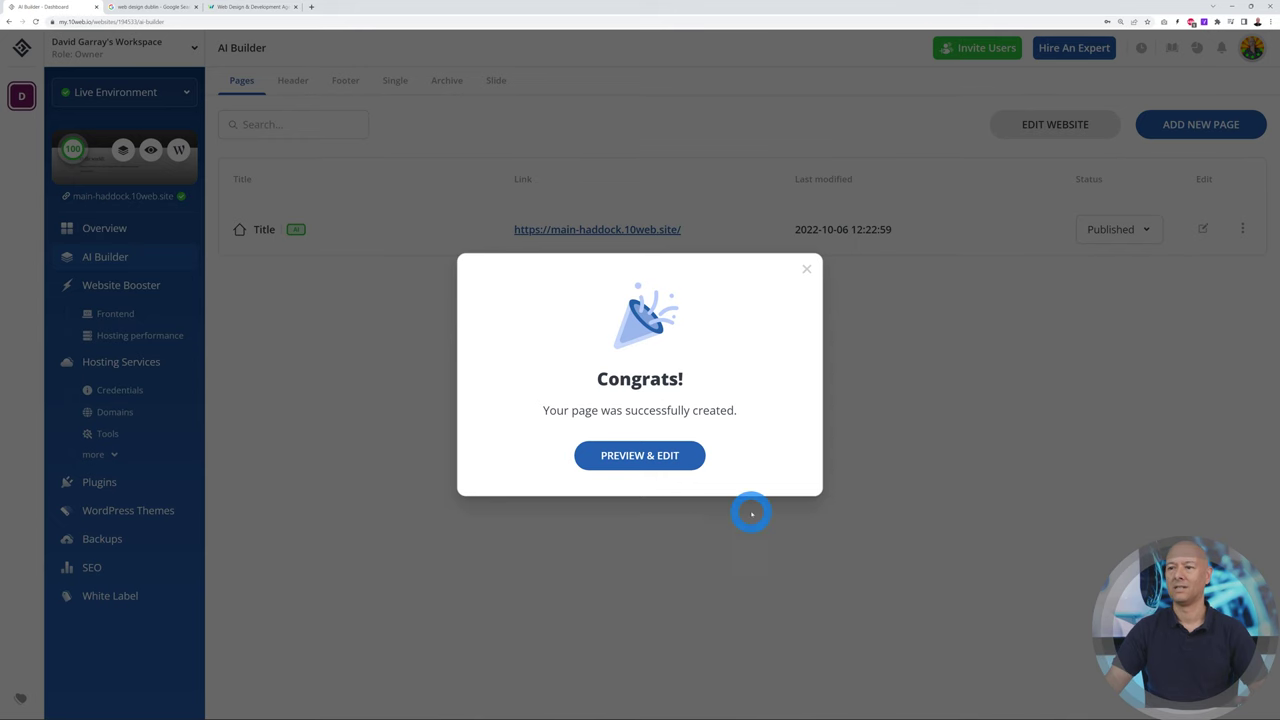
click(679, 462)
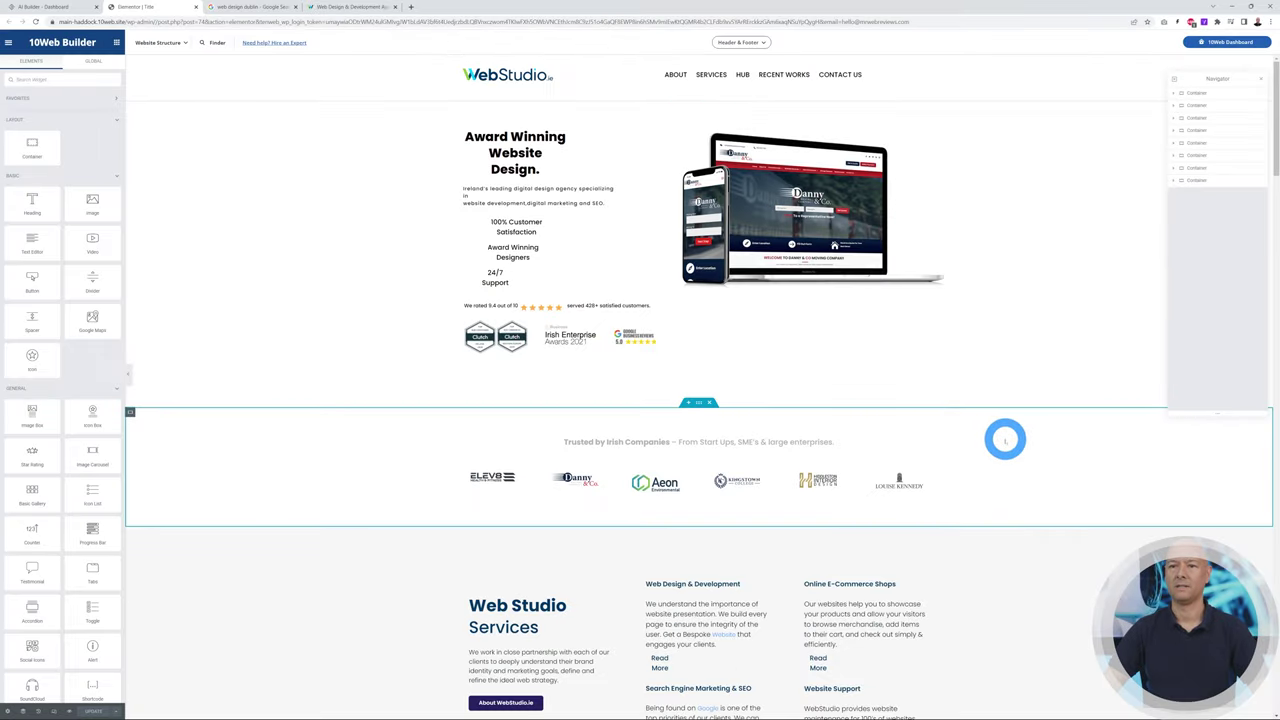
key(ctrl+plus)
key(ctrl+plus)
key(ctrl+plus)
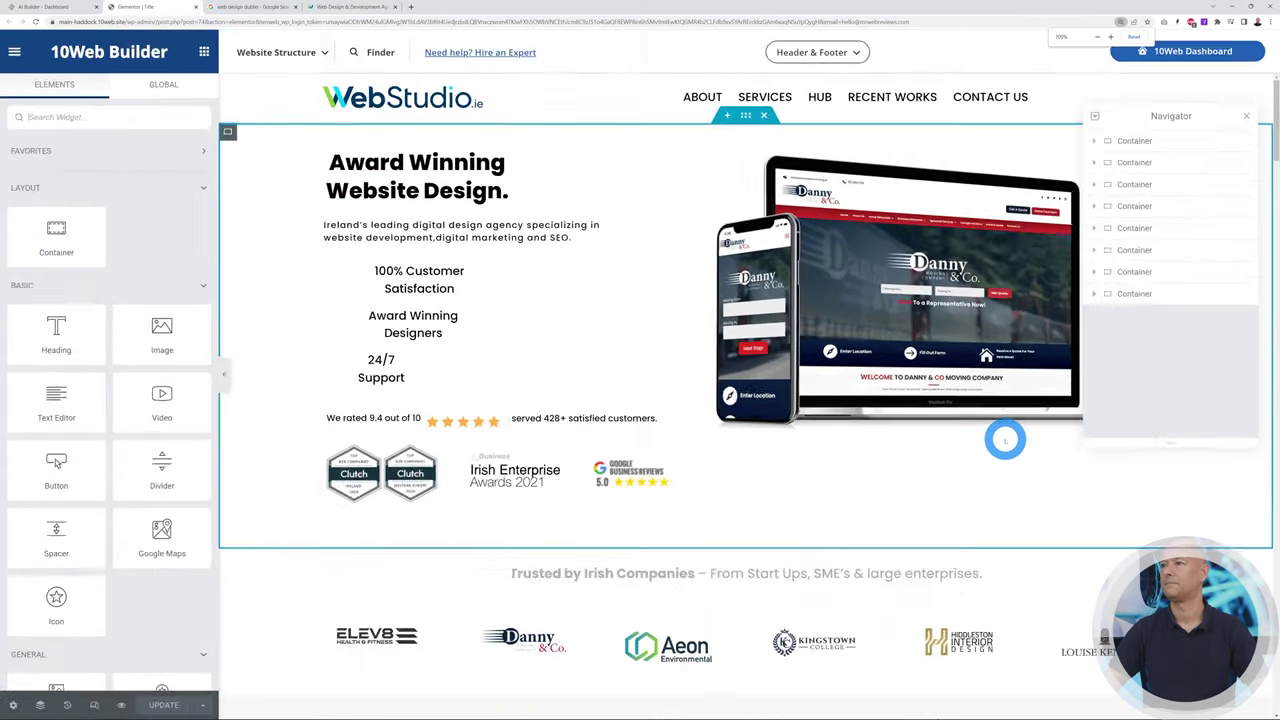
- Expand the first Container and its nested Containers in the Navigator, then close it
click(1094, 141)
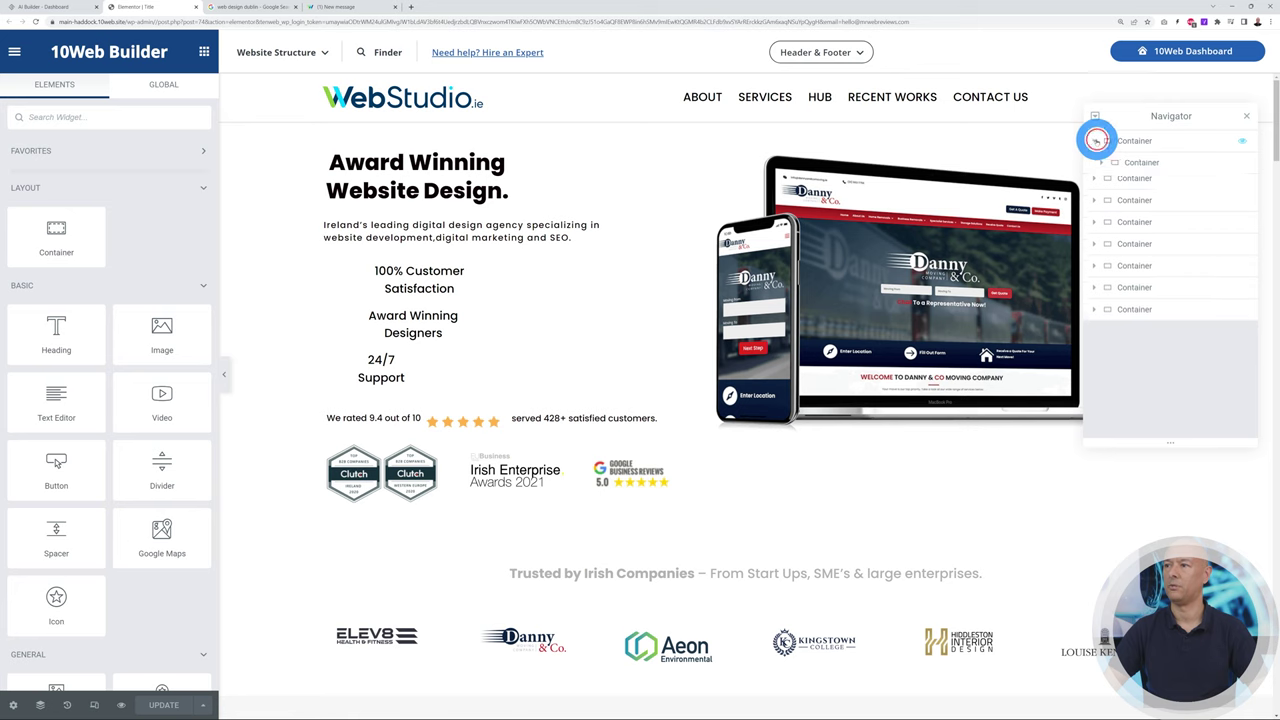
click(1102, 162)
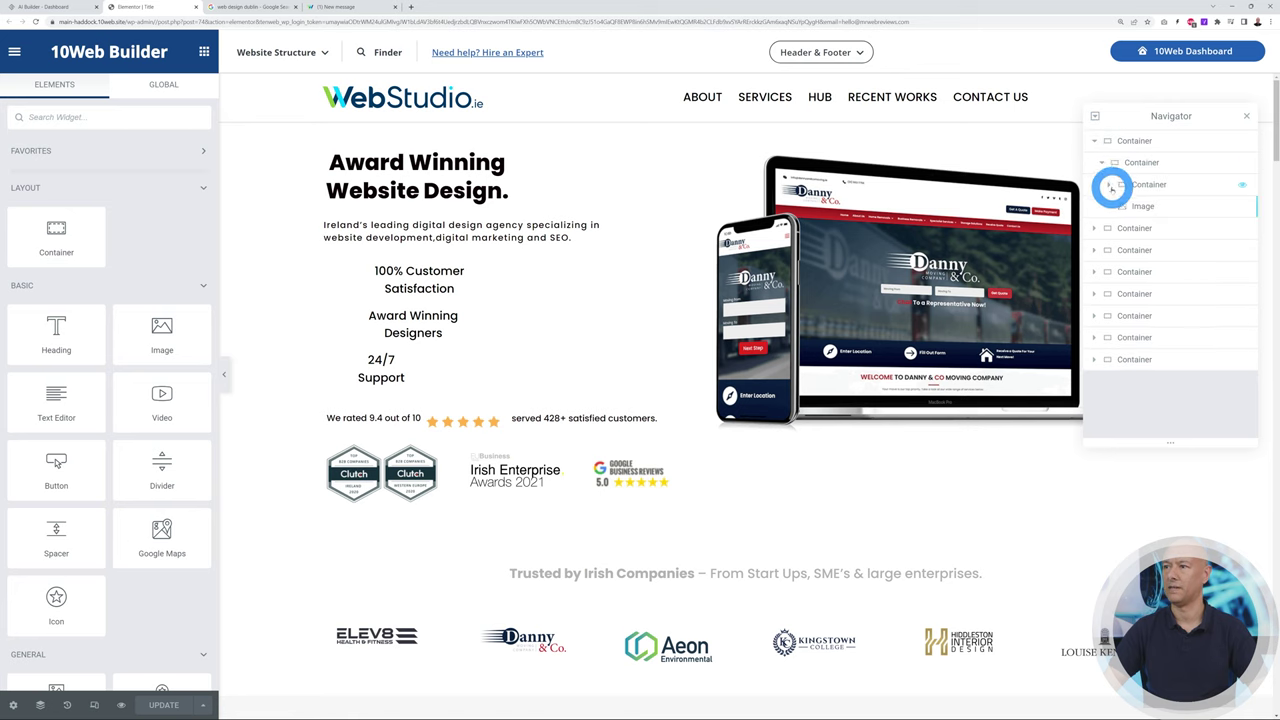
click(1109, 184)
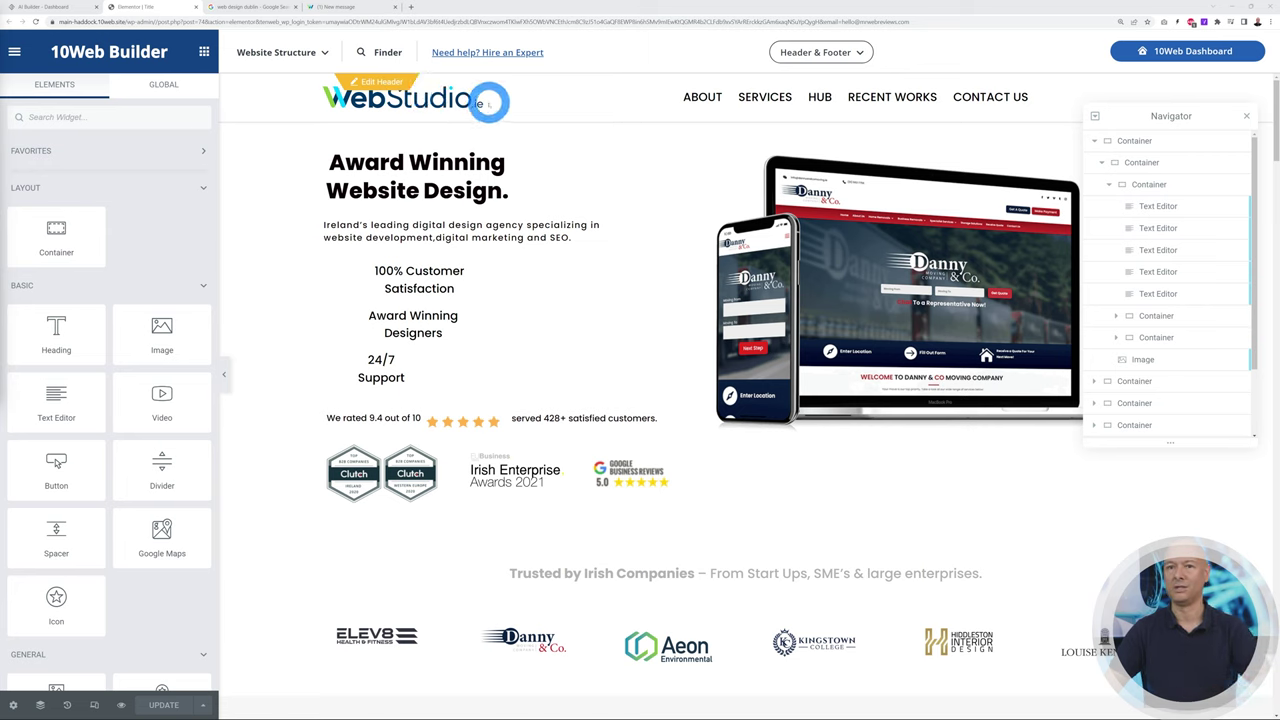
click(1247, 117)
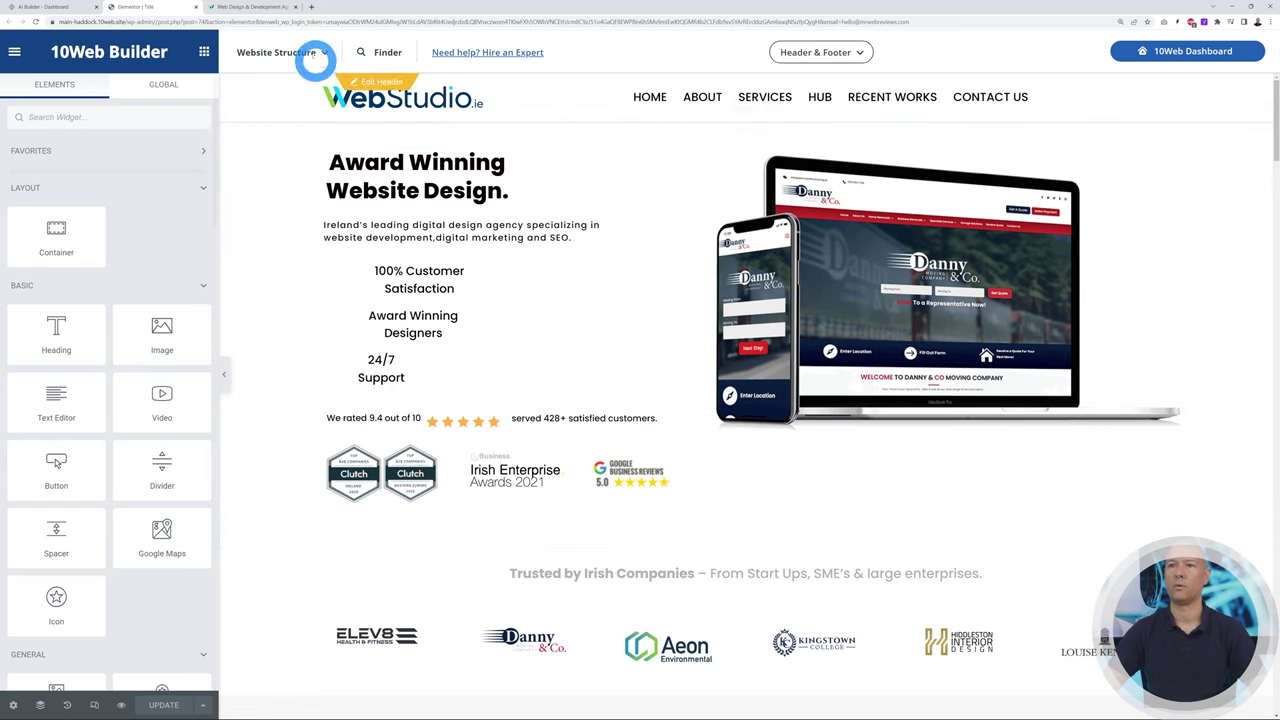
click(260, 8)
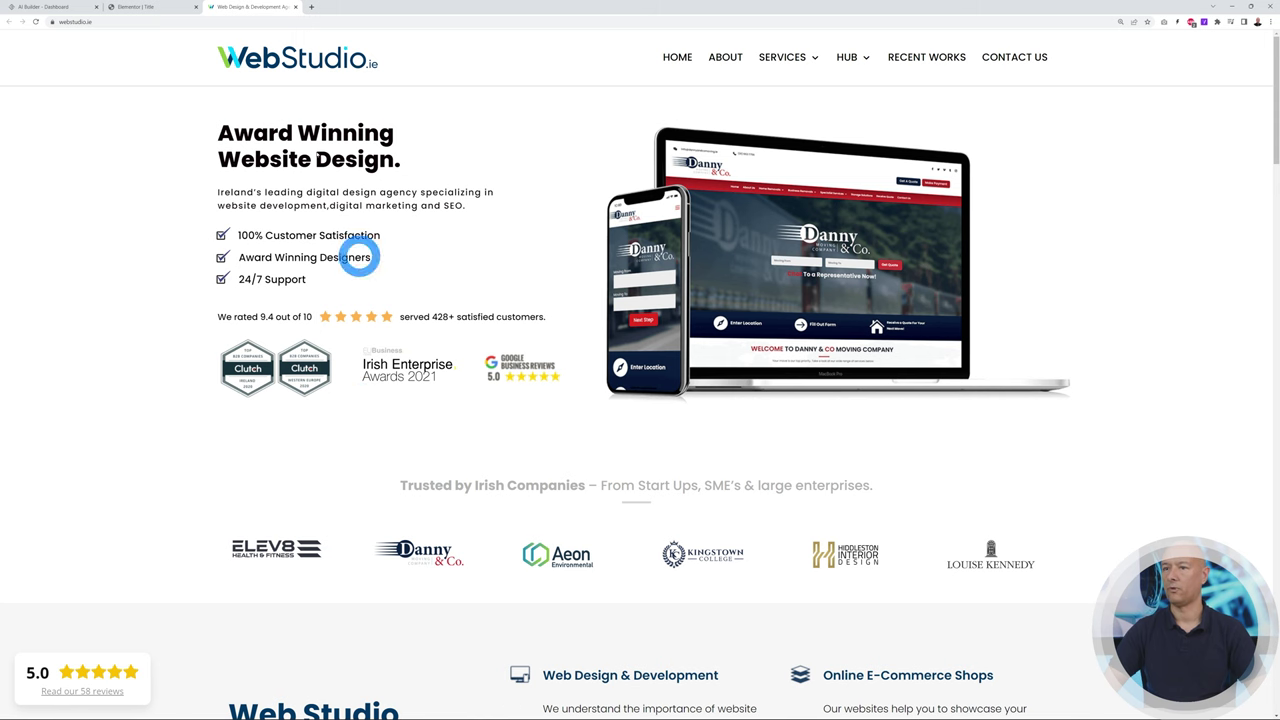
click(150, 7)
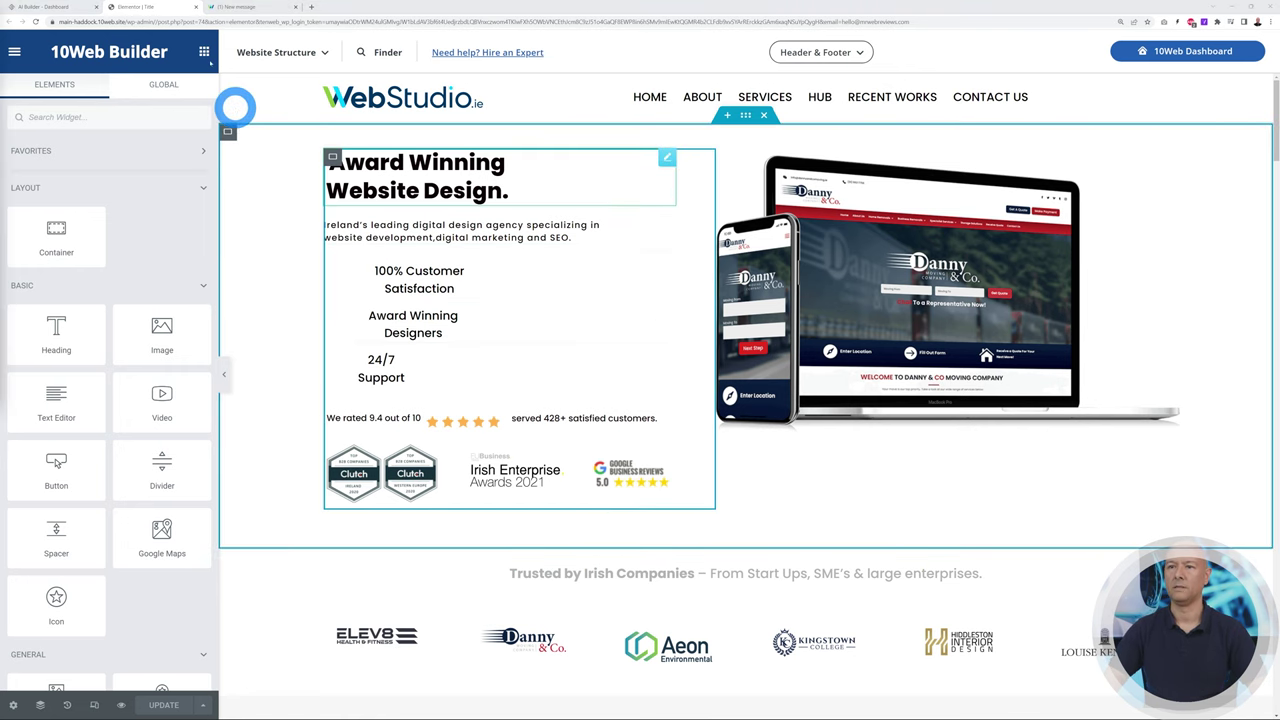
click(242, 7)
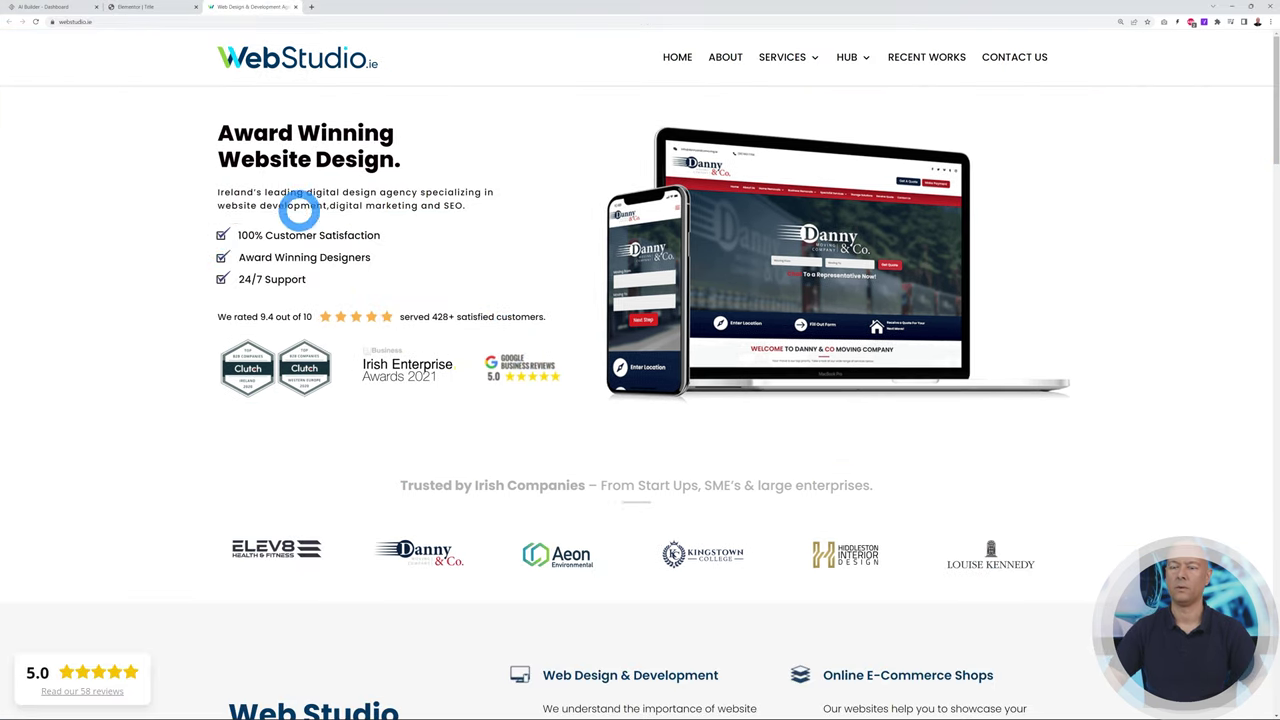
click(140, 7)
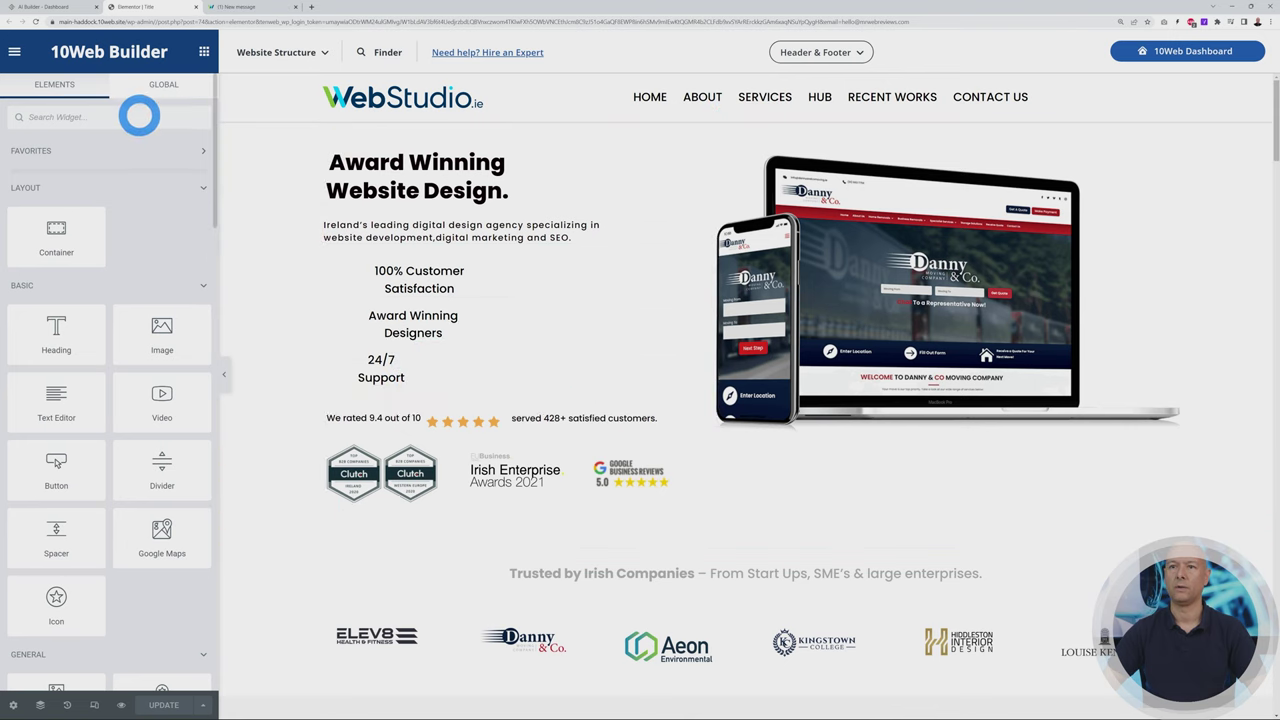
- Search for 'icon' and place an Icon List widget below the 24/7 Support text
click(137, 117)
text(icon)
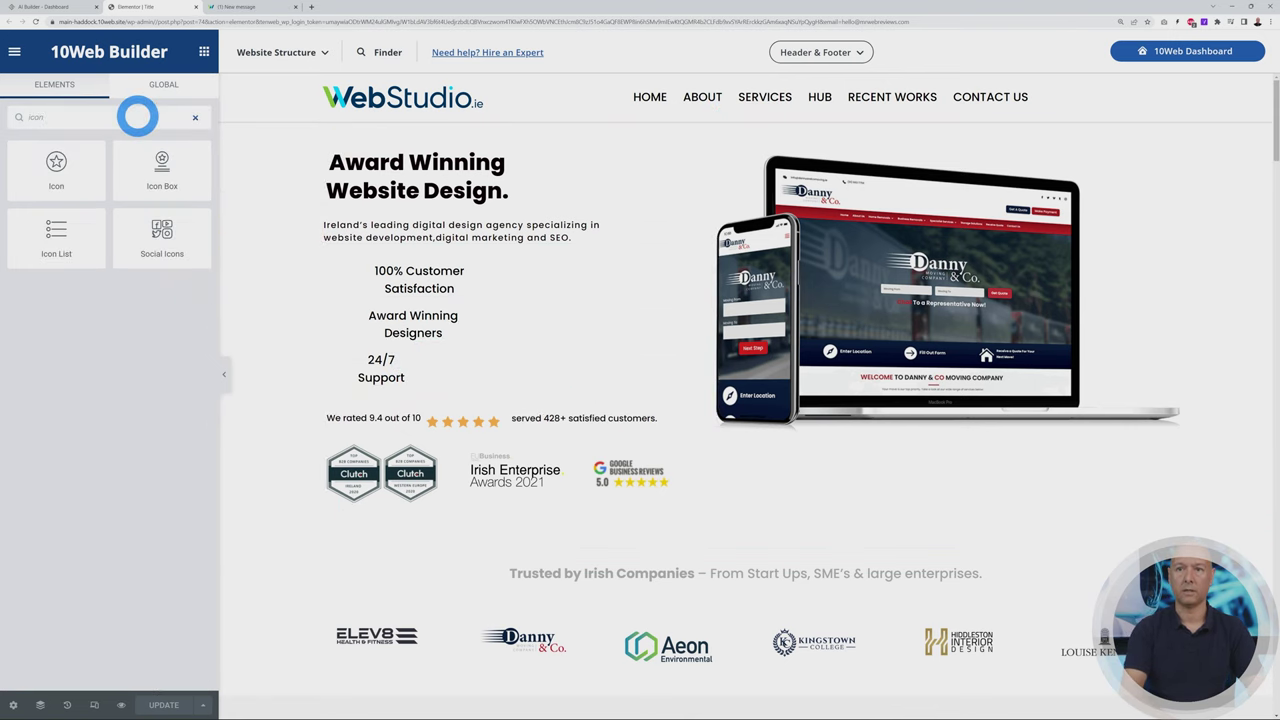
drag(56, 235, 397, 432)
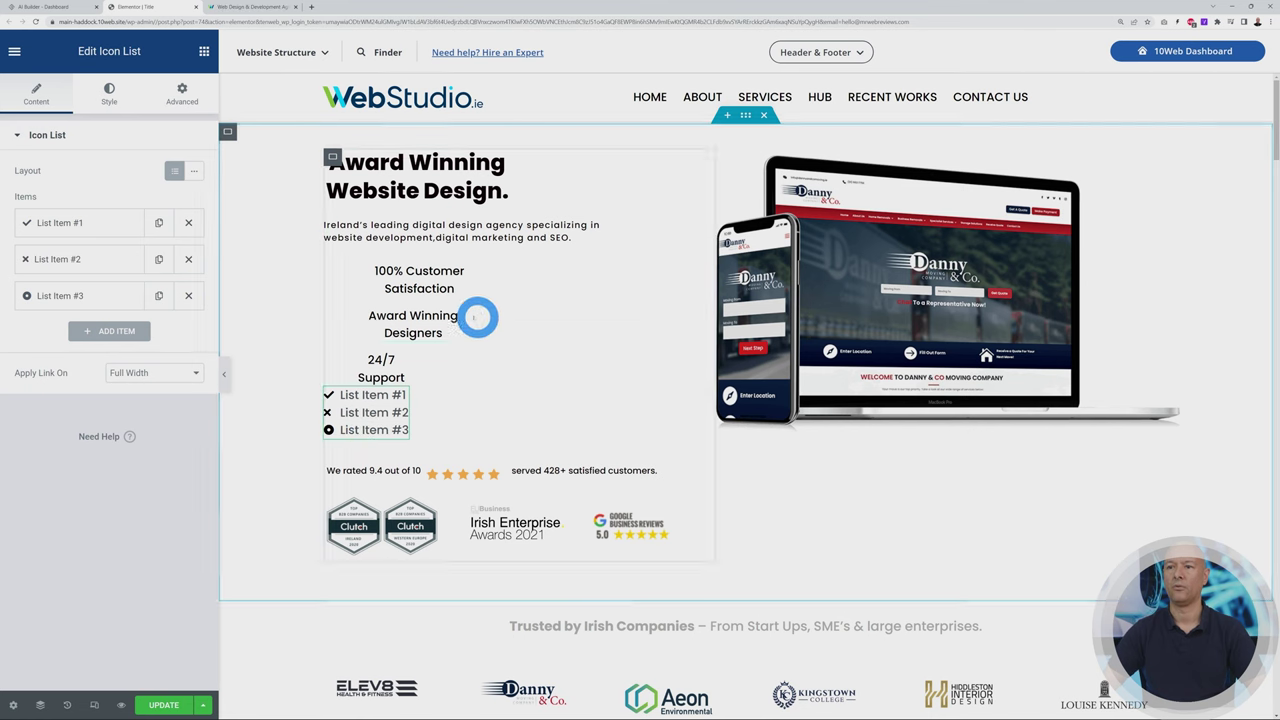
- Set the first icon list item to '100% Customer Satisfaction'
click(470, 268)
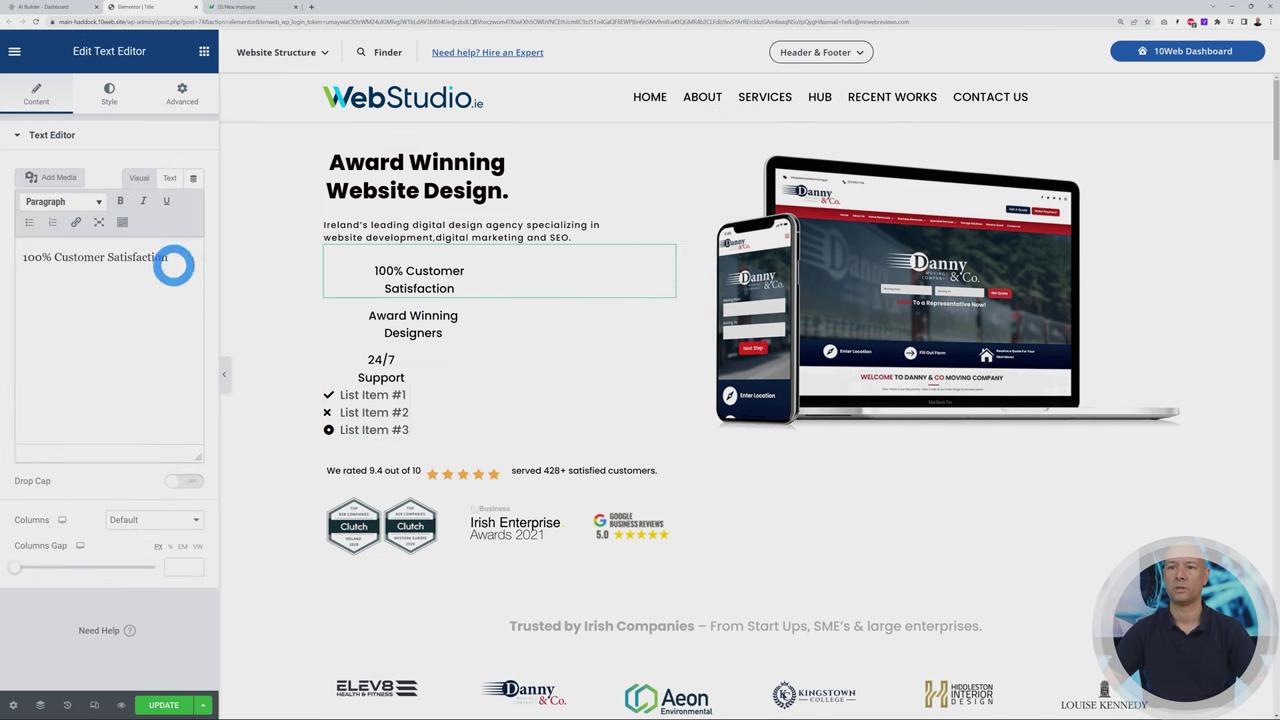
drag(170, 260, 15, 262)
key(ctrl+c)
click(363, 412)
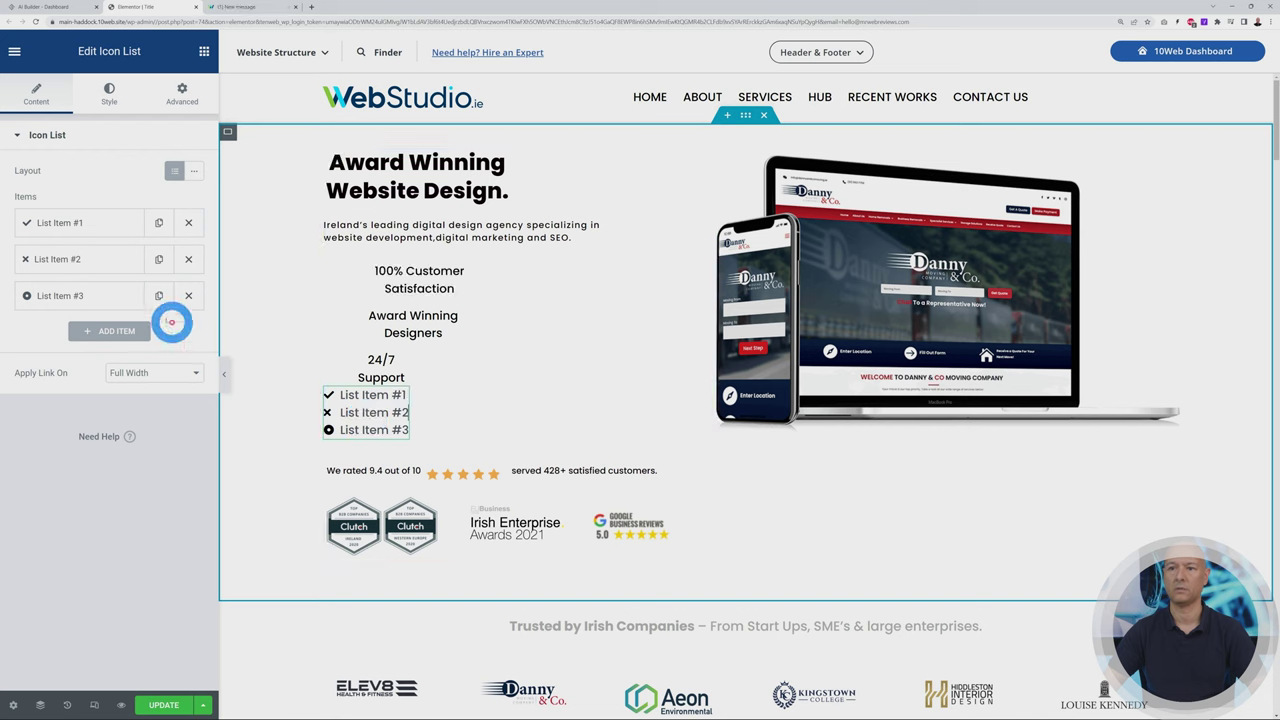
click(77, 222)
triple_click(80, 273)
key(ctrl+v)
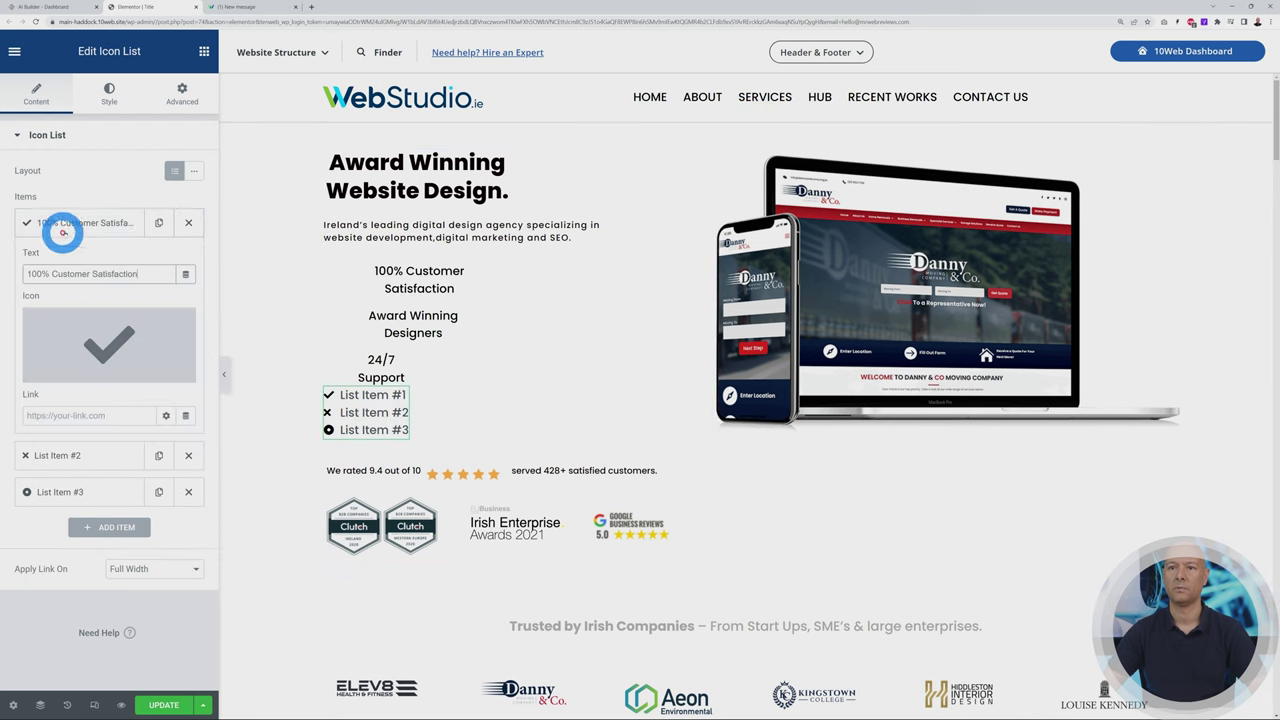
click(62, 229)
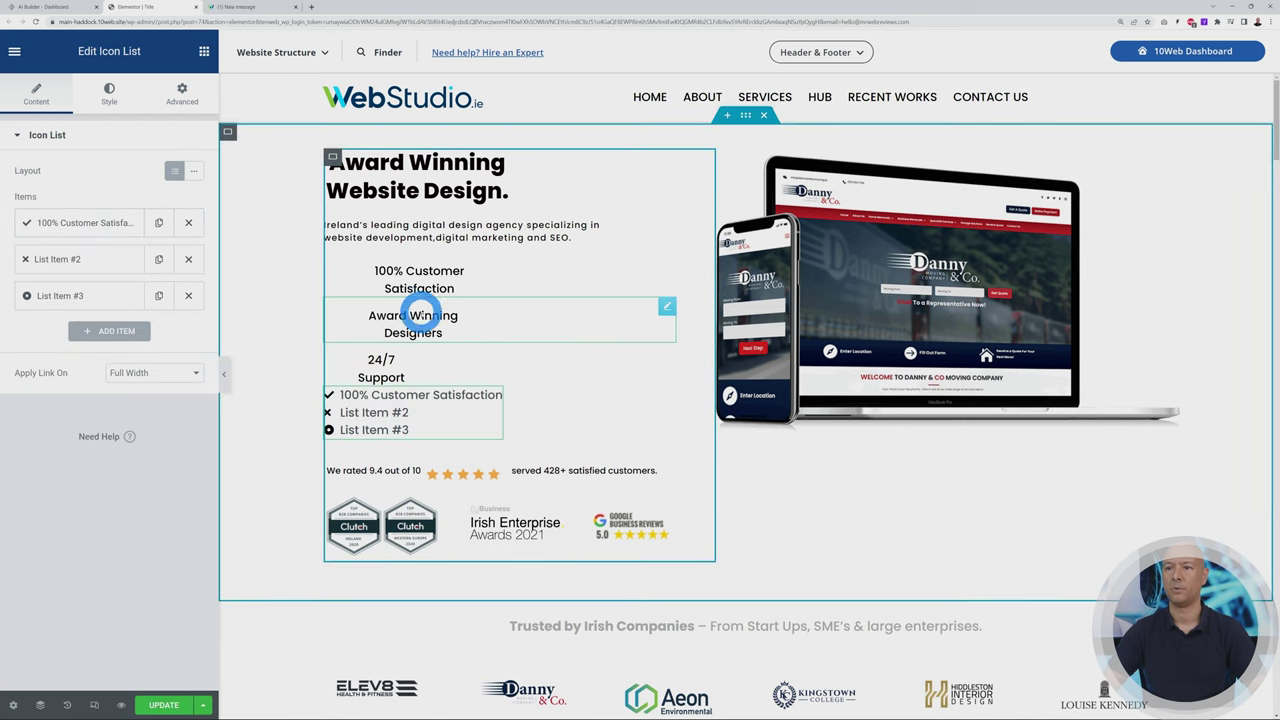
- Copy 'Award Winning Designers' from its text block into the second list item
click(420, 315)
drag(165, 252, 15, 252)
key(ctrl+c)
click(365, 394)
click(86, 259)
triple_click(80, 309)
key(ctrl+v)
click(62, 259)
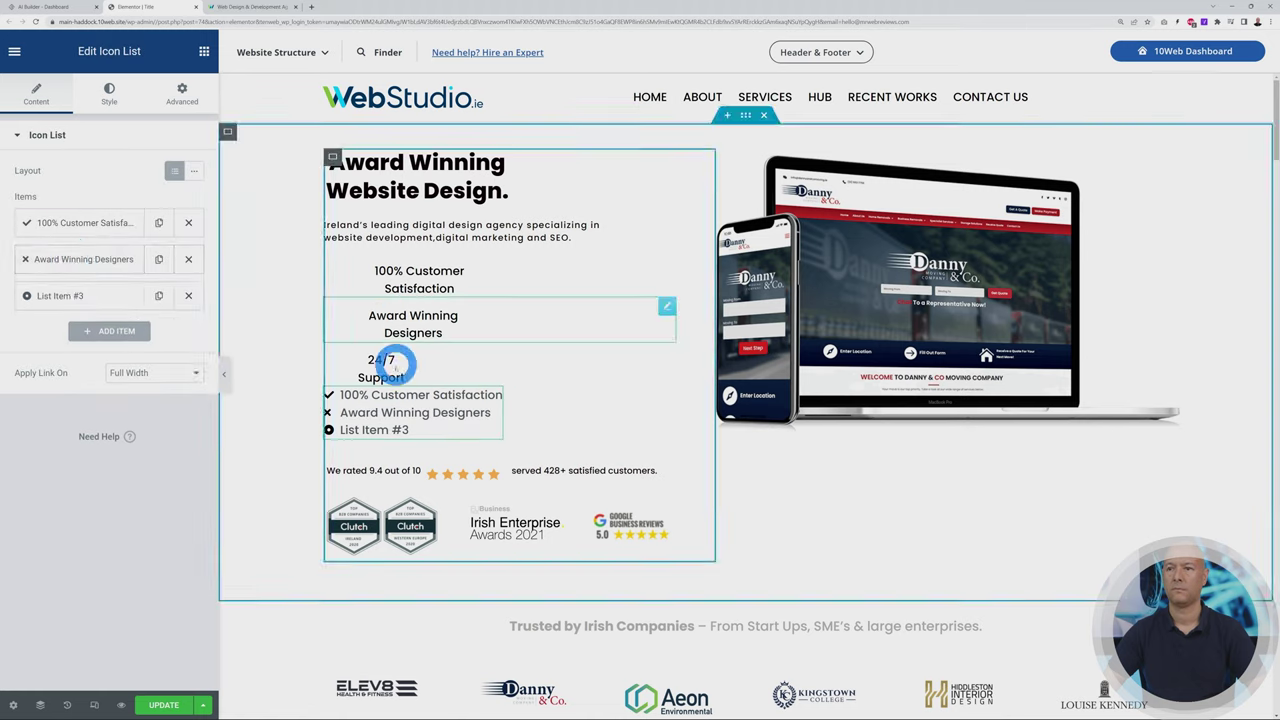
- Copy '24/7 Support' from its text block into the third list item
click(395, 365)
drag(165, 252, 15, 252)
key(ctrl+c)
click(365, 429)
click(114, 293)
triple_click(137, 347)
key(ctrl+v)
click(74, 293)
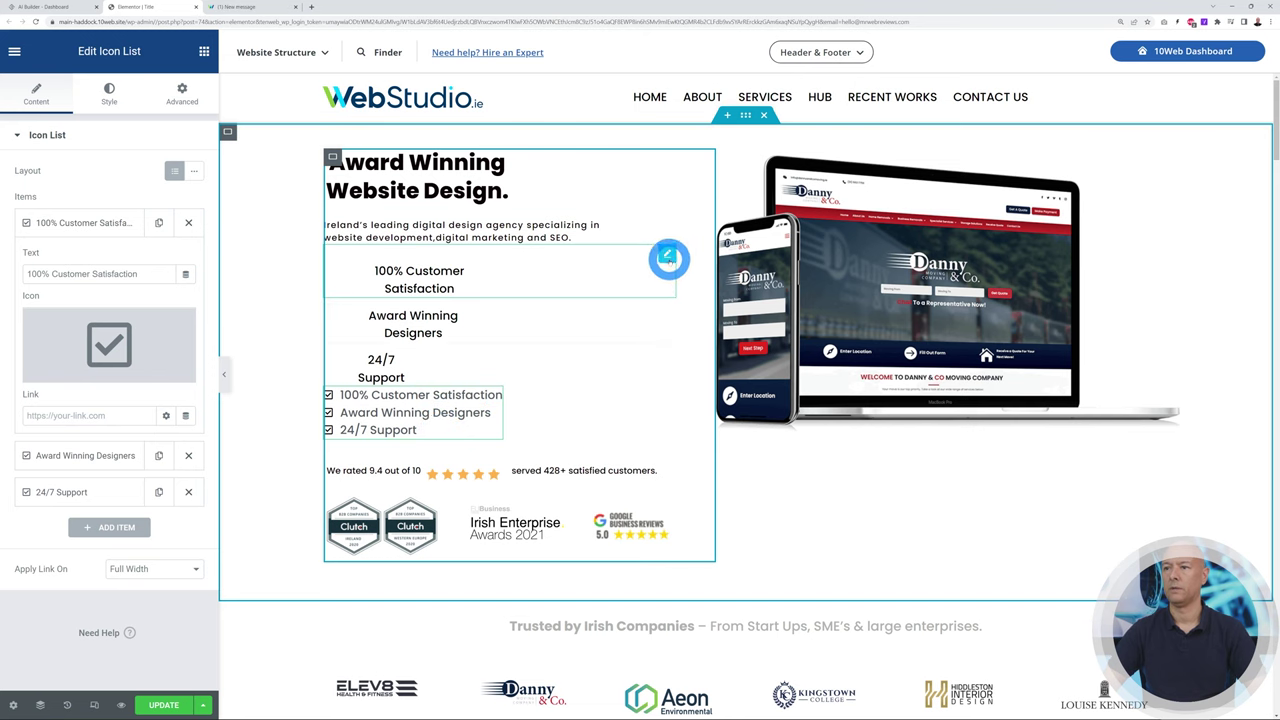
- Delete the old separate hero text blocks
right_click(669, 257)
click(706, 466)
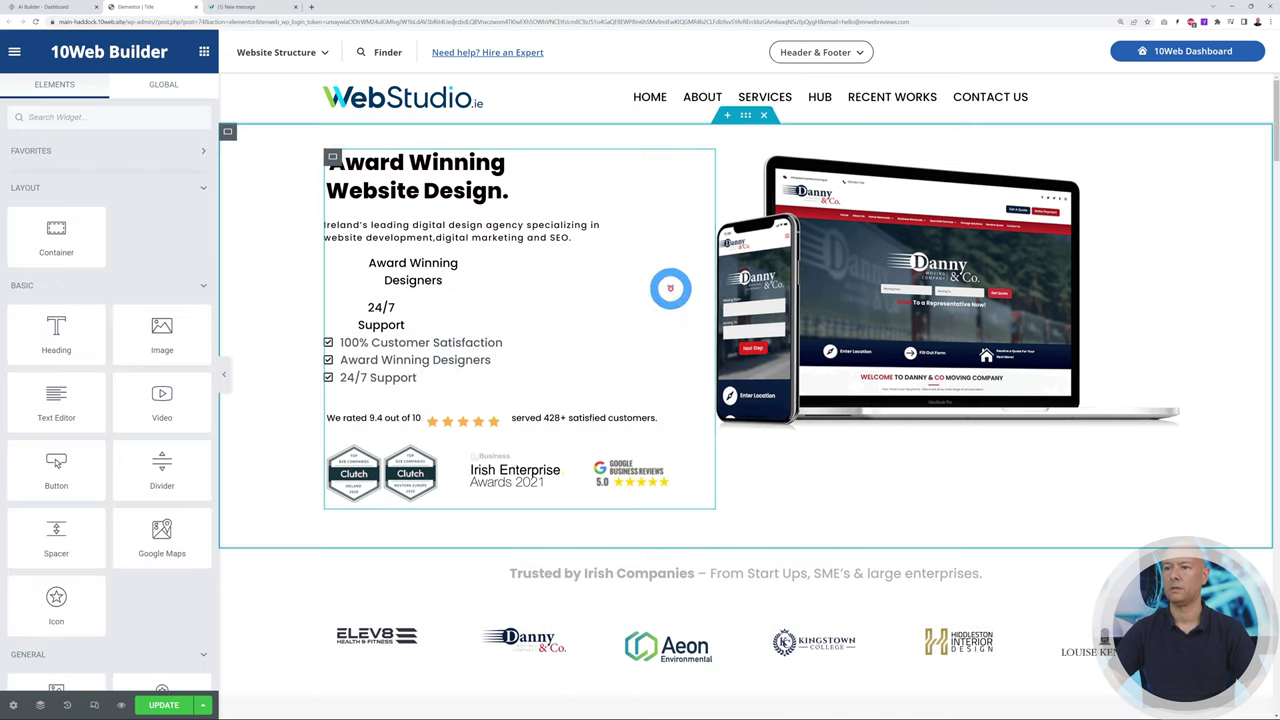
right_click(668, 259)
key(Delete)
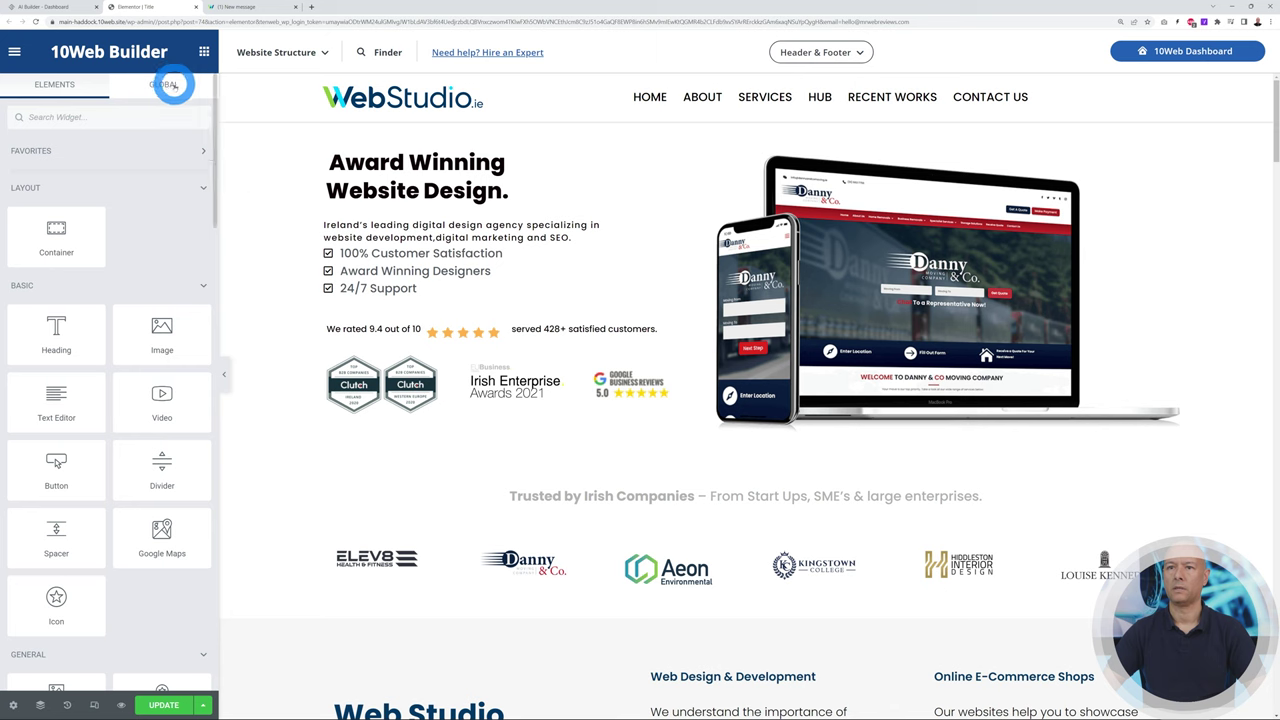
- Give the hero icon list a top padding of 30 px
click(385, 285)
click(182, 94)
click(27, 244)
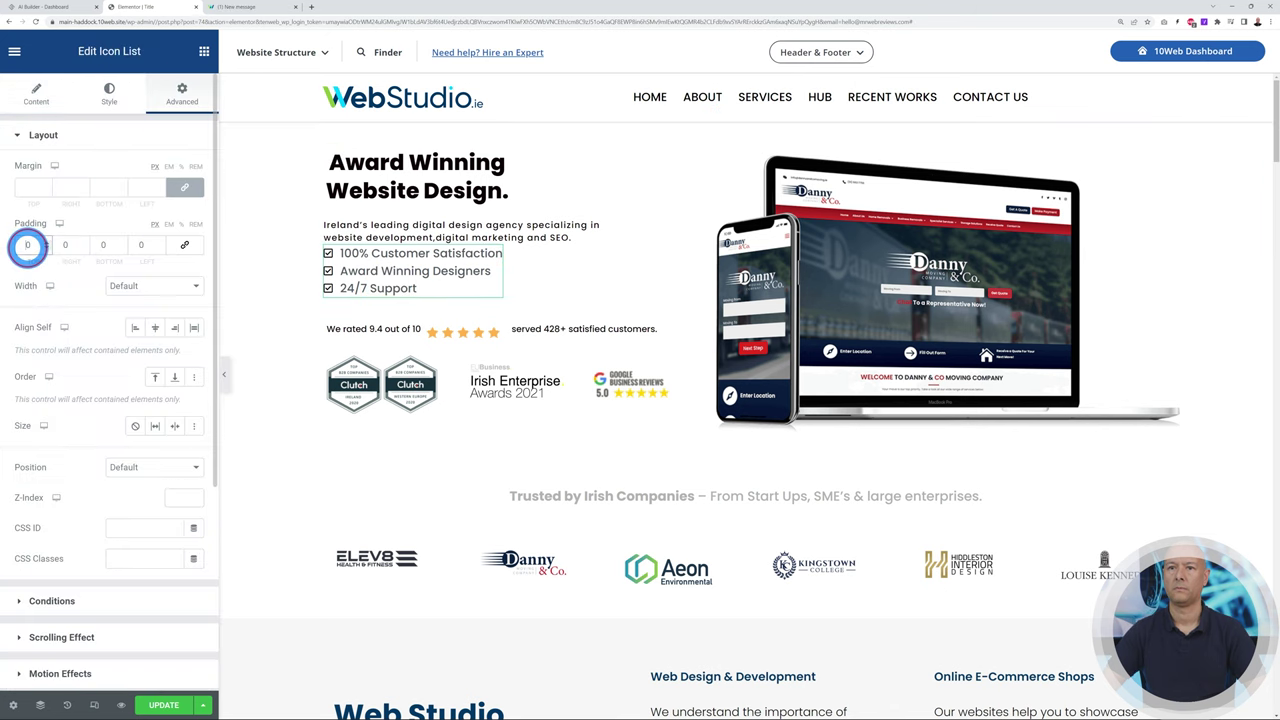
text(30)
click(60, 255)
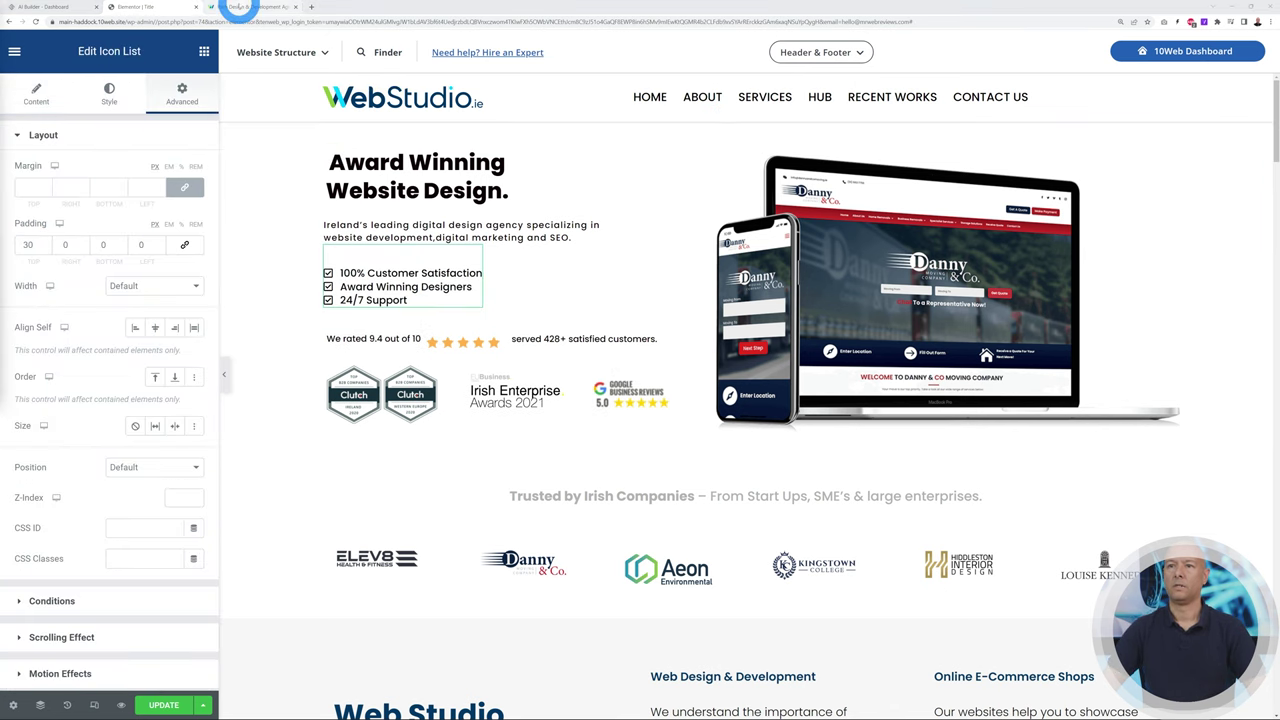
- Compare the page with the live WebStudio site and return to the editor
click(240, 7)
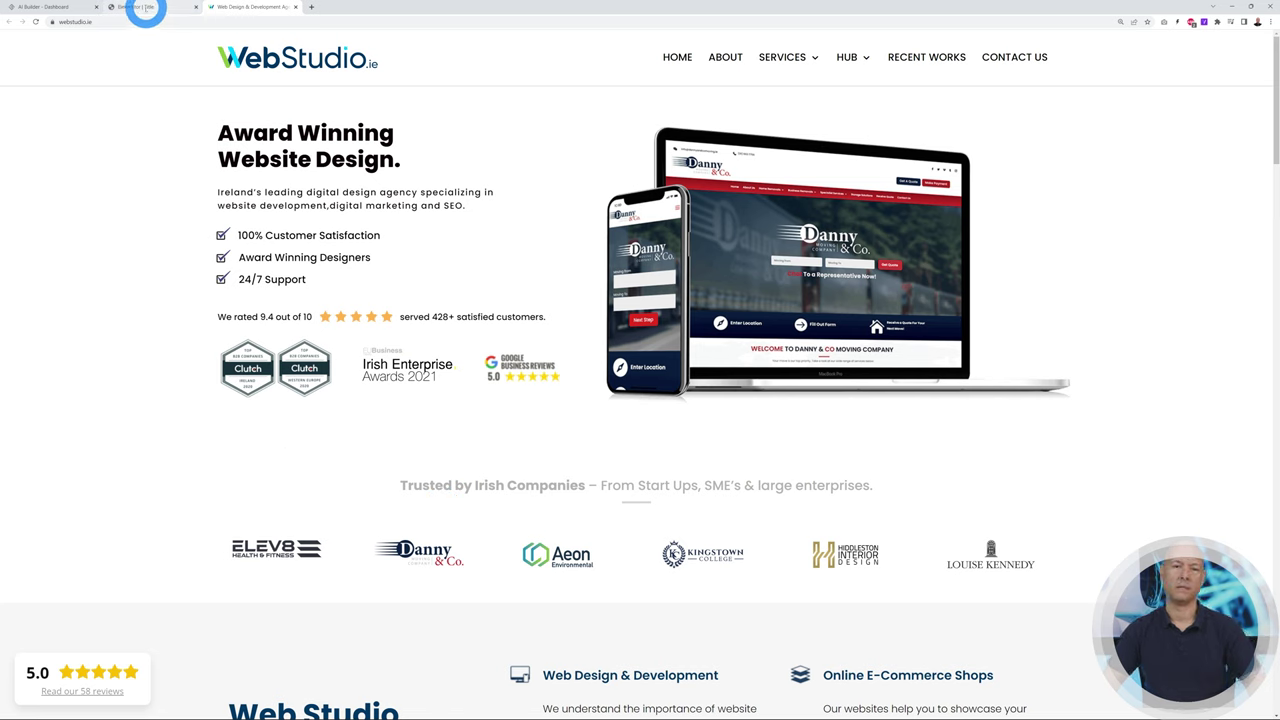
mouse_move(146, 8)
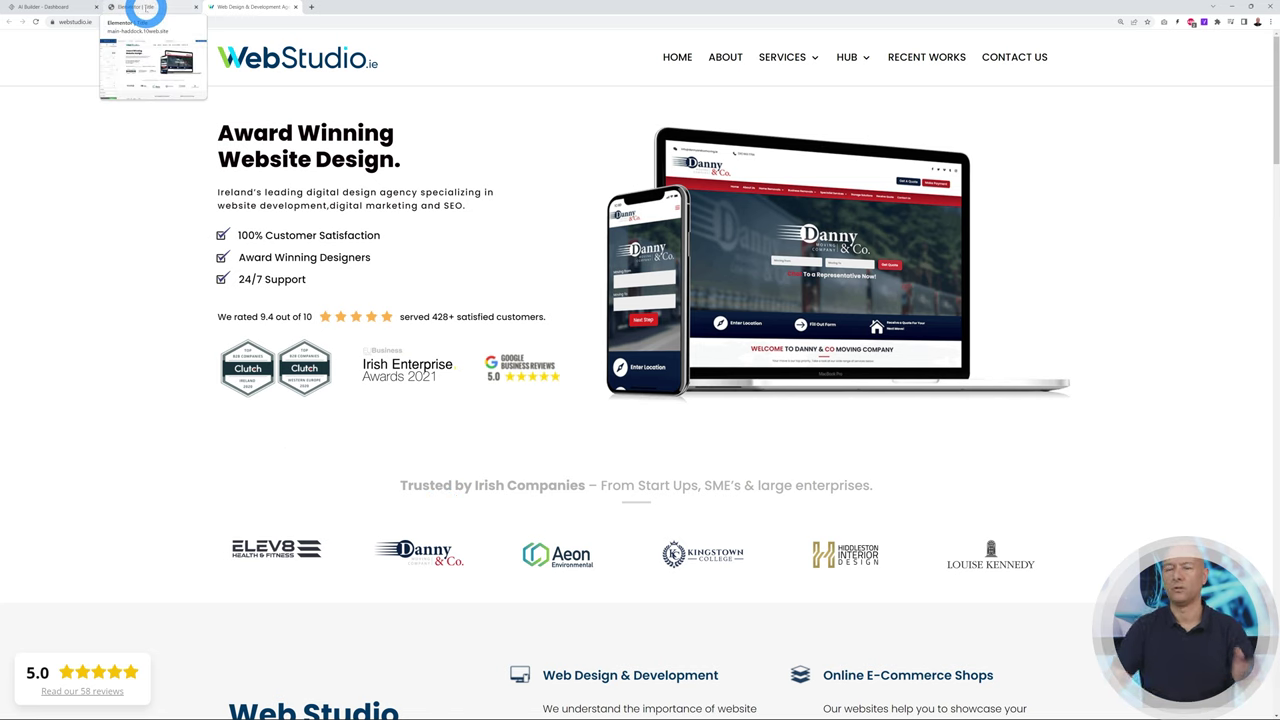
click(146, 8)
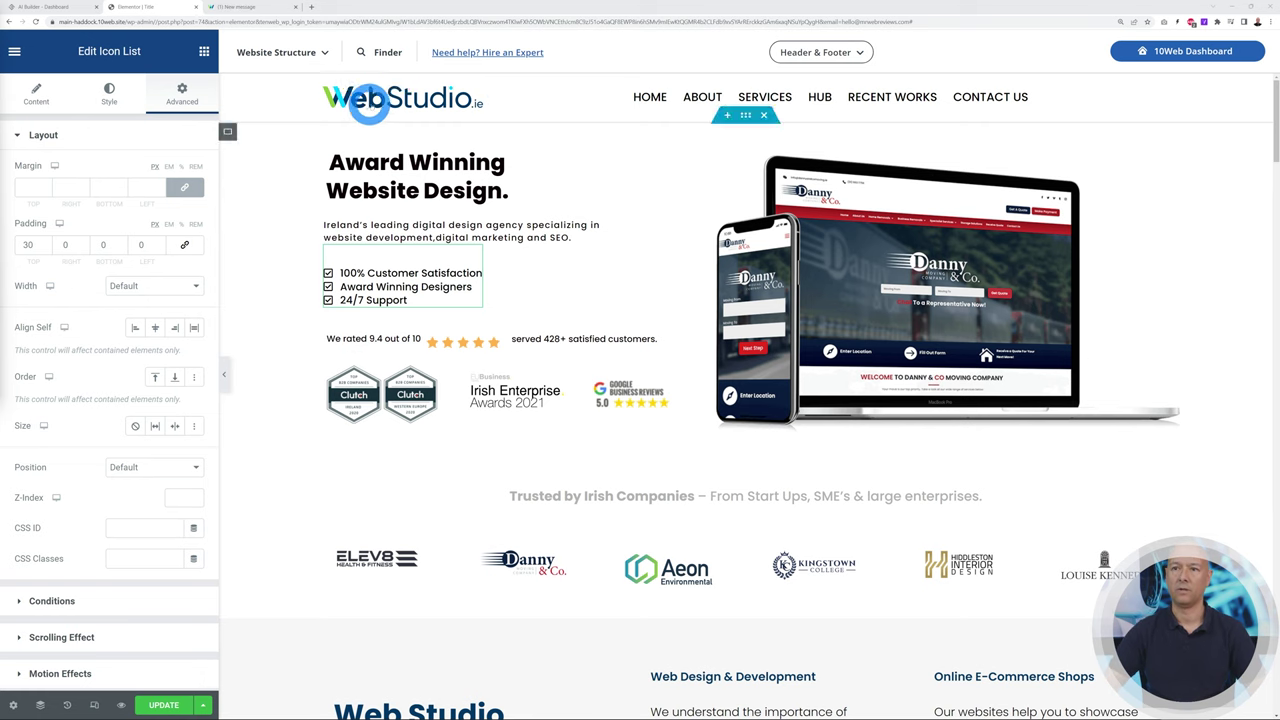
click(379, 83)
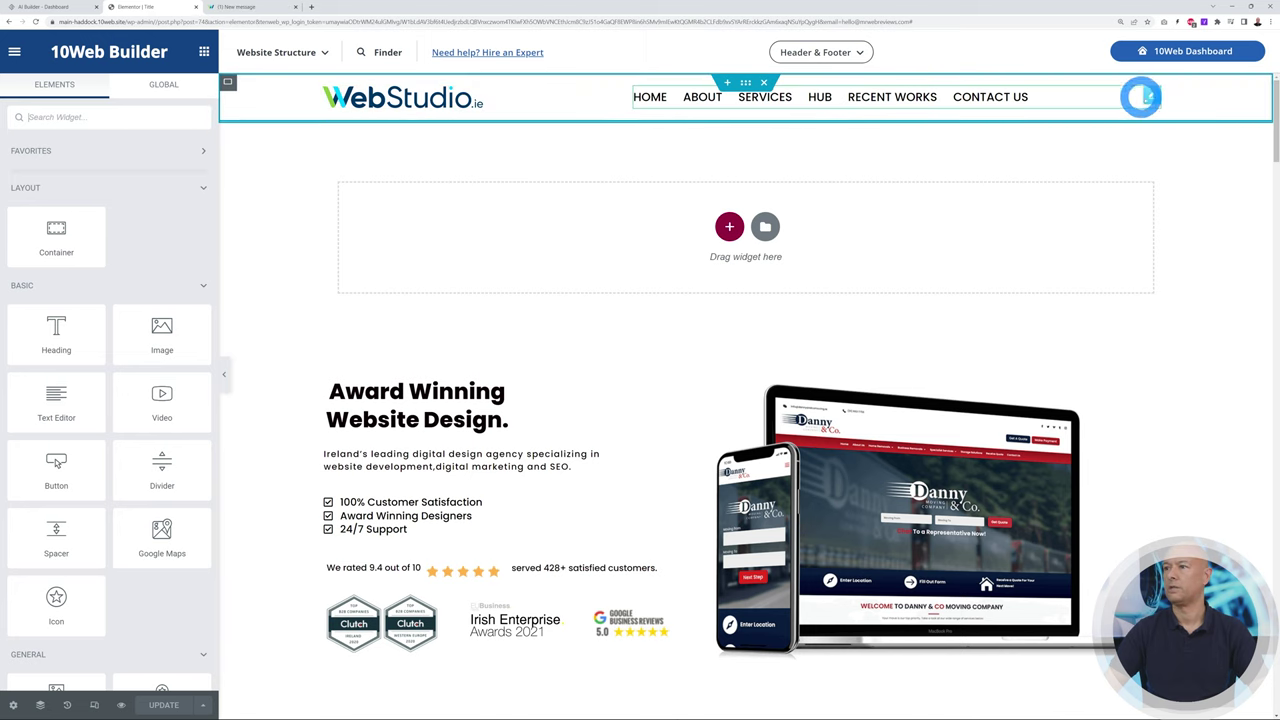
click(1150, 96)
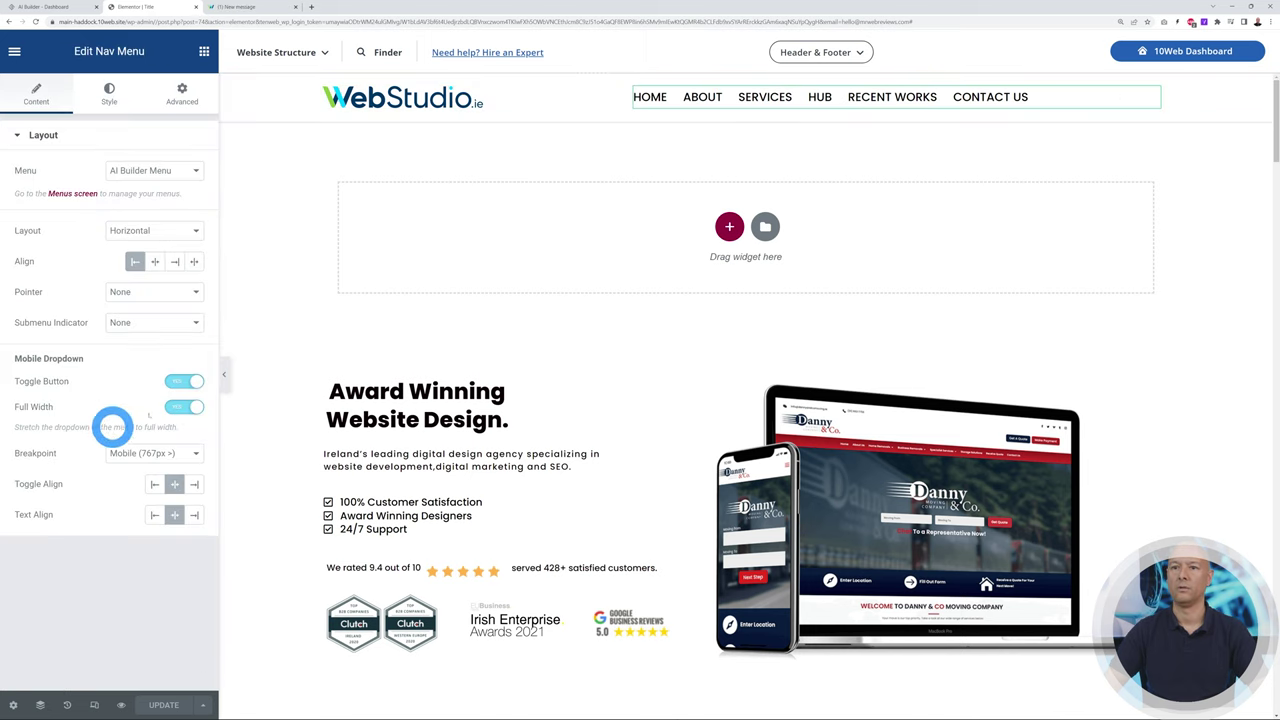
click(472, 97)
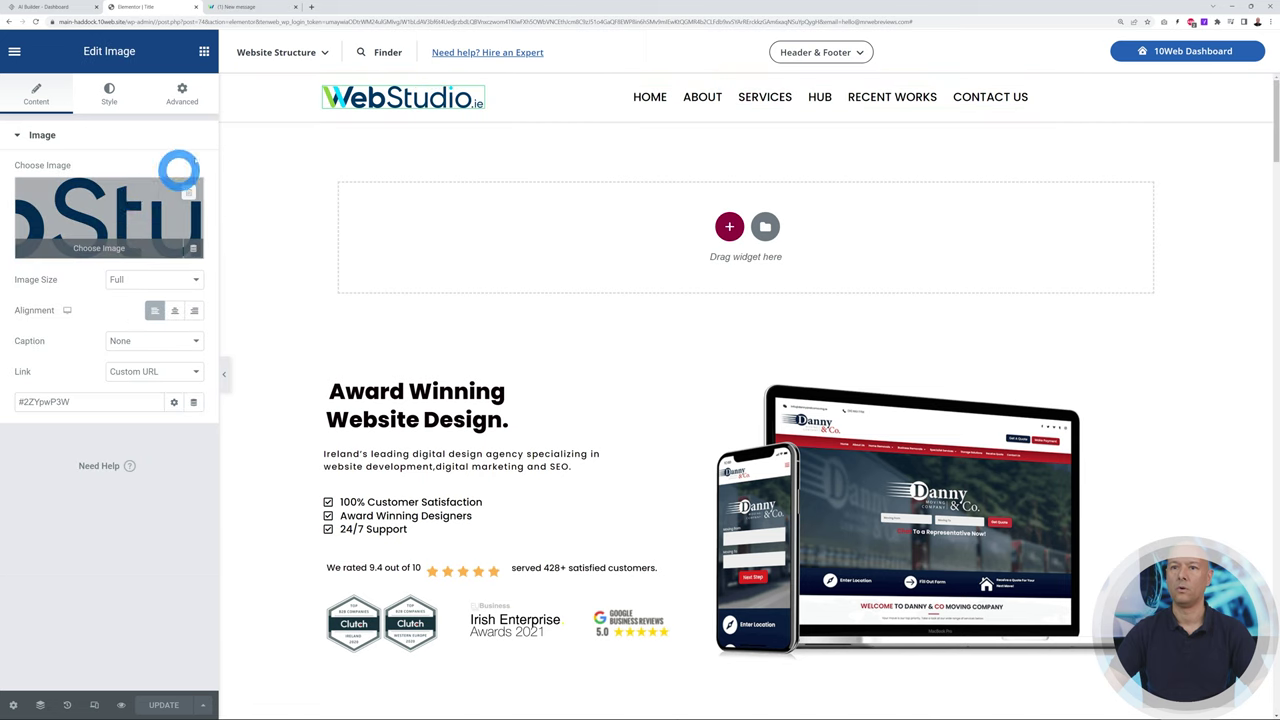
mouse_move(160, 224)
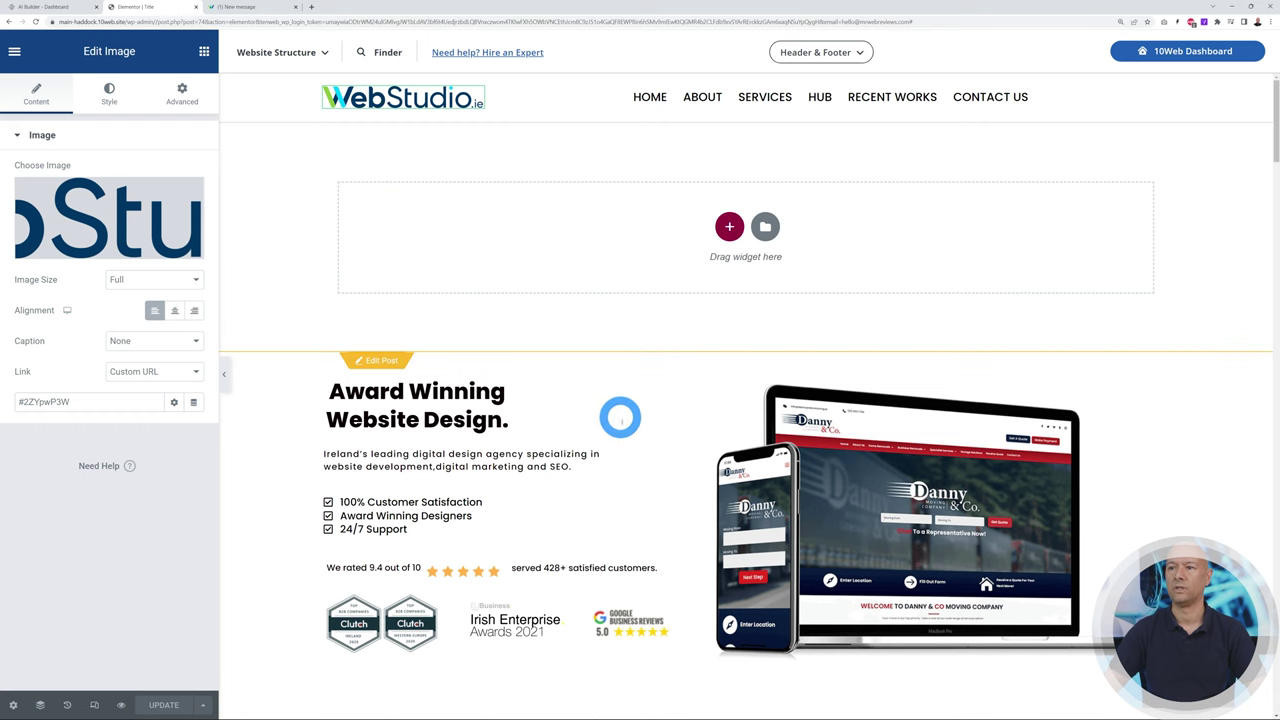
mouse_move(387, 362)
key(ctrl+z)
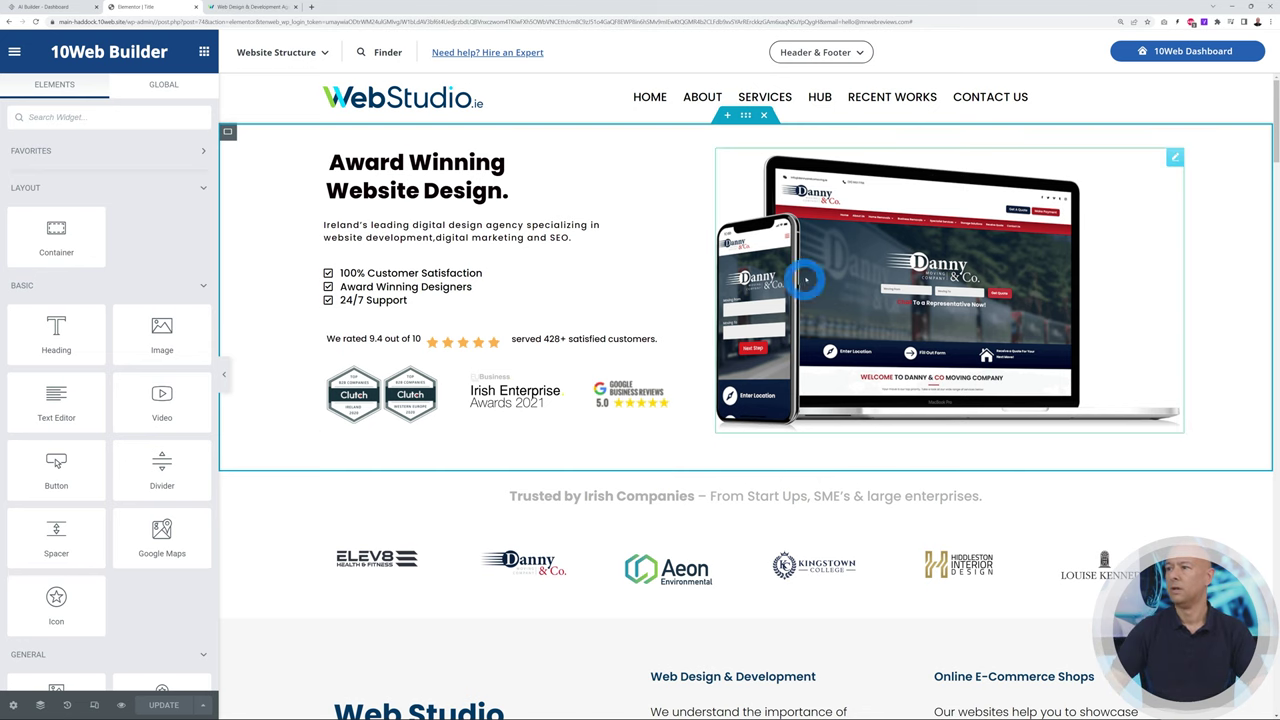
- Scroll through the rebuilt homepage in the editor
scroll(1270, 168, down, 2)
drag(1270, 168, 1268, 205)
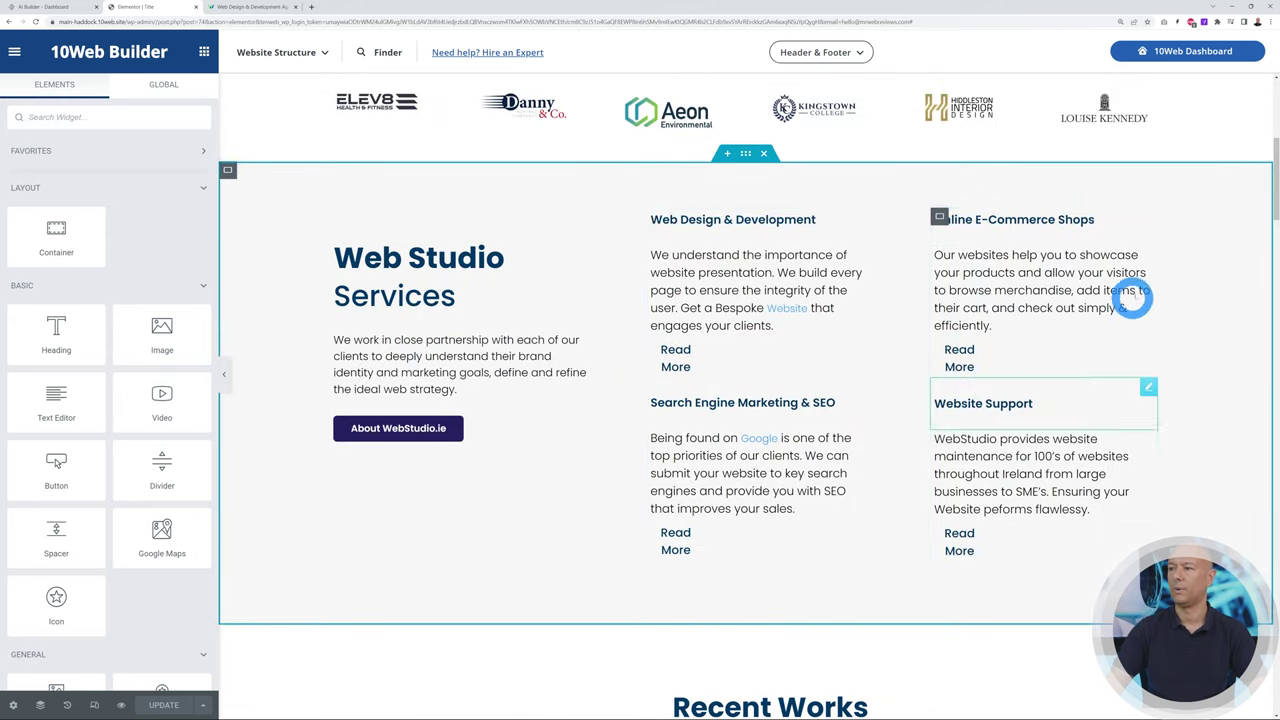
drag(1265, 208, 1270, 118)
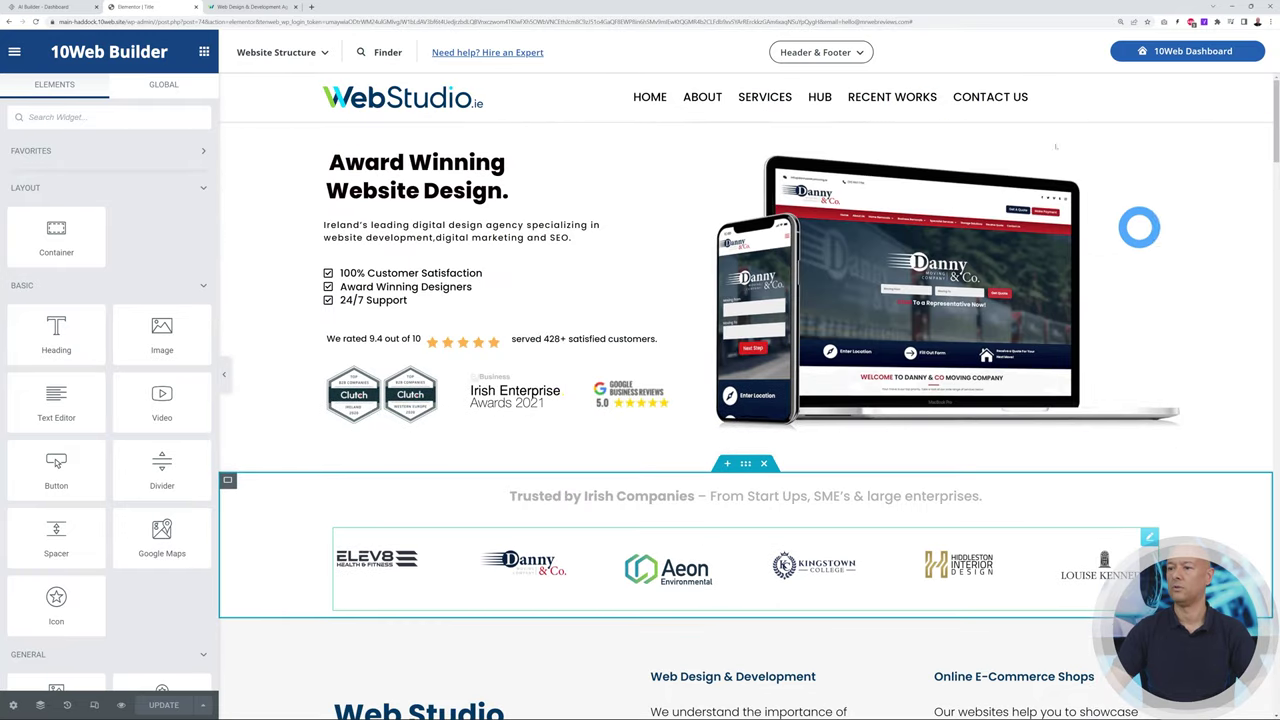
- Compare with the live WebStudio tab, then switch to the AI Builder dashboard
click(240, 7)
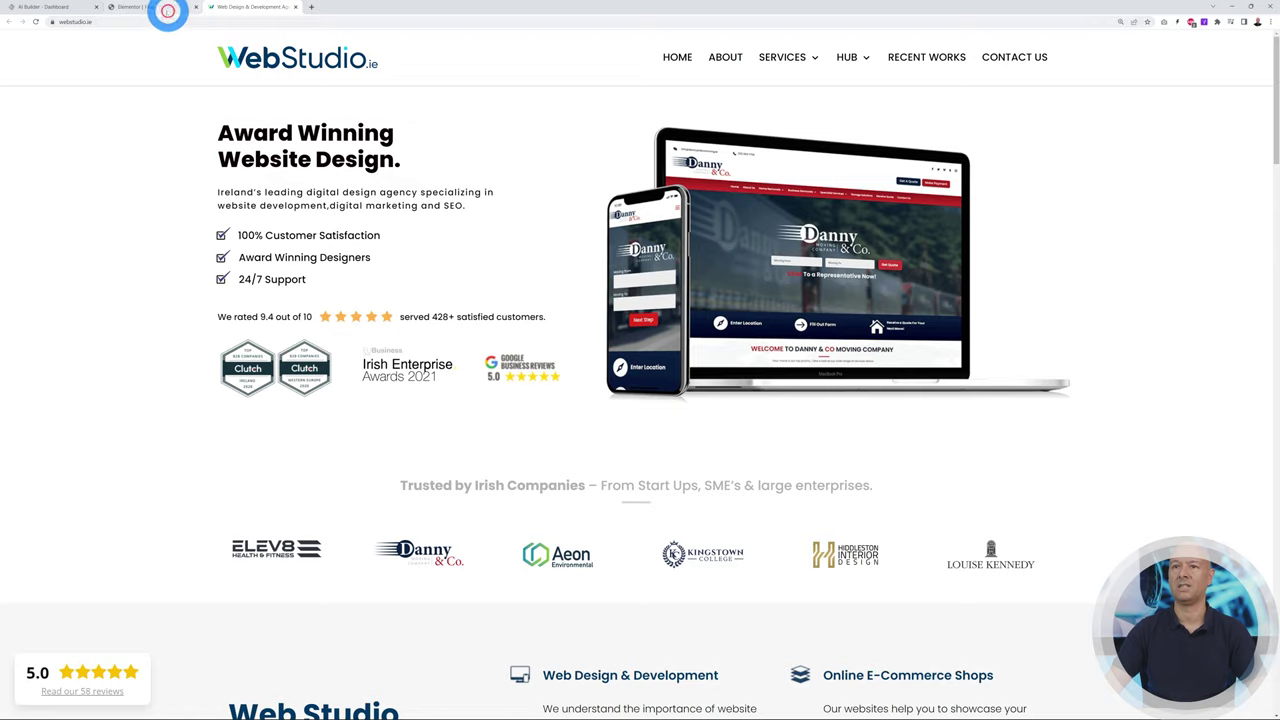
click(165, 12)
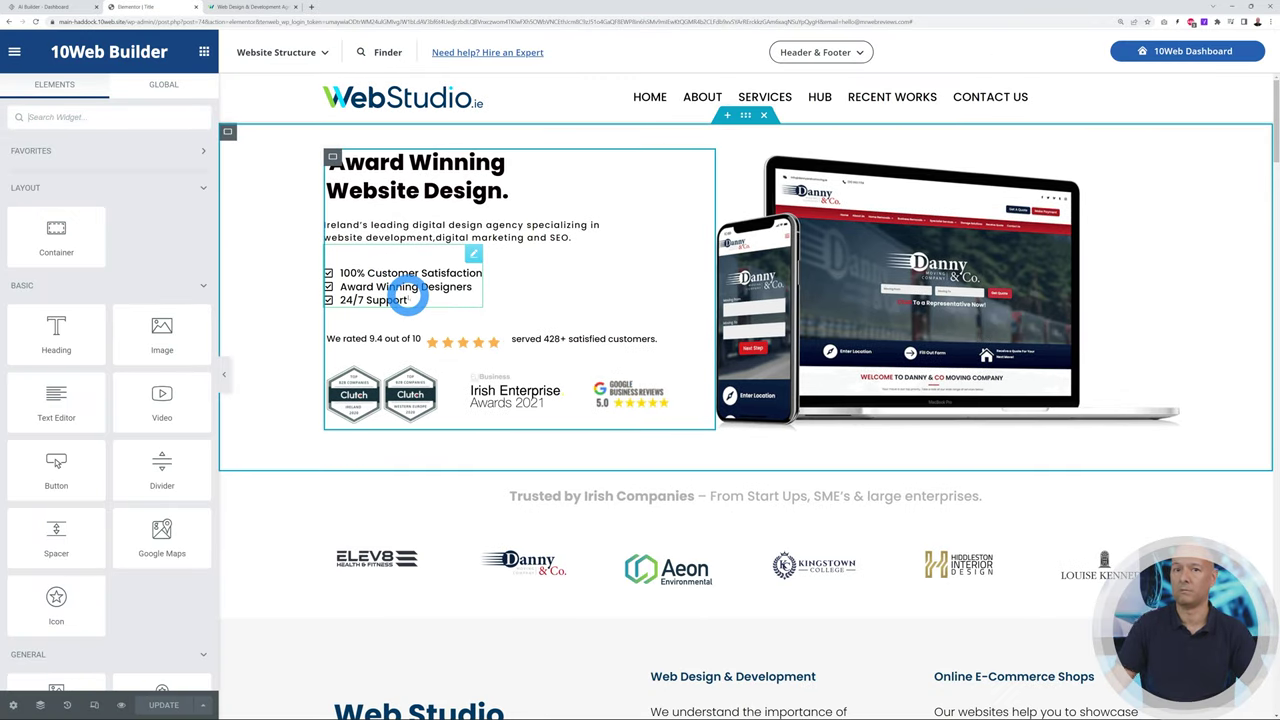
click(55, 8)
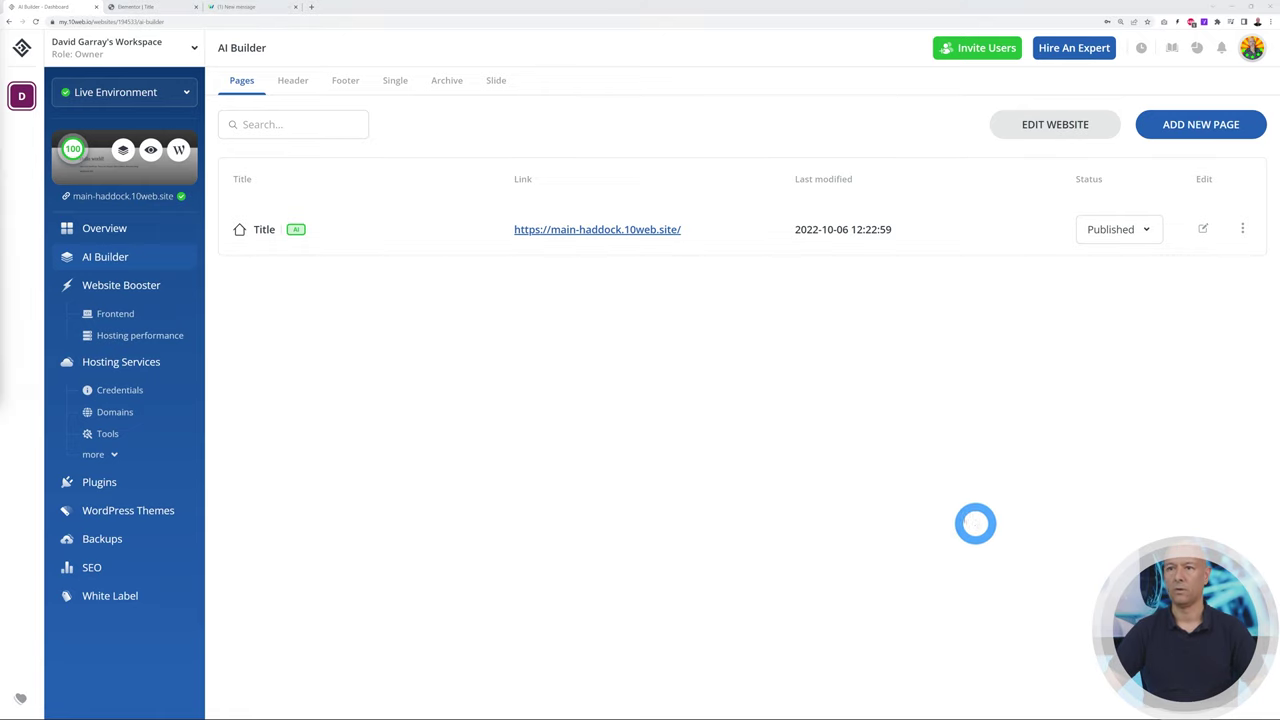
click(292, 80)
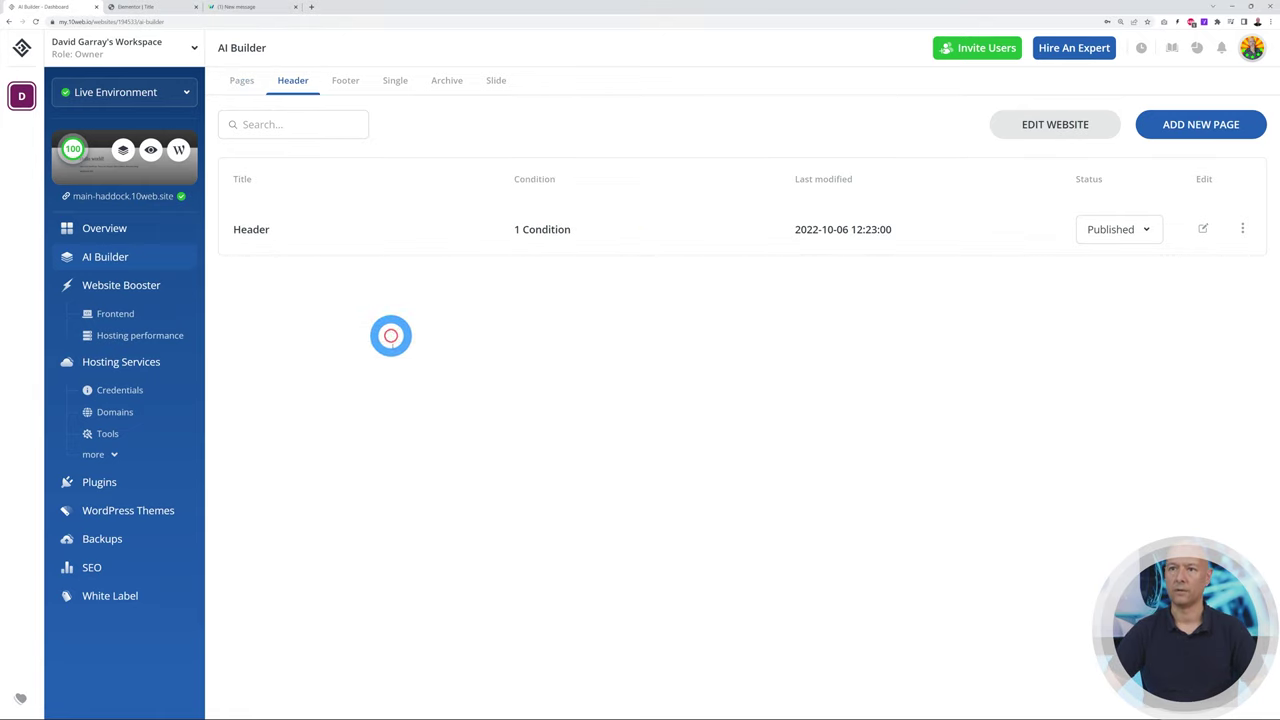
click(345, 82)
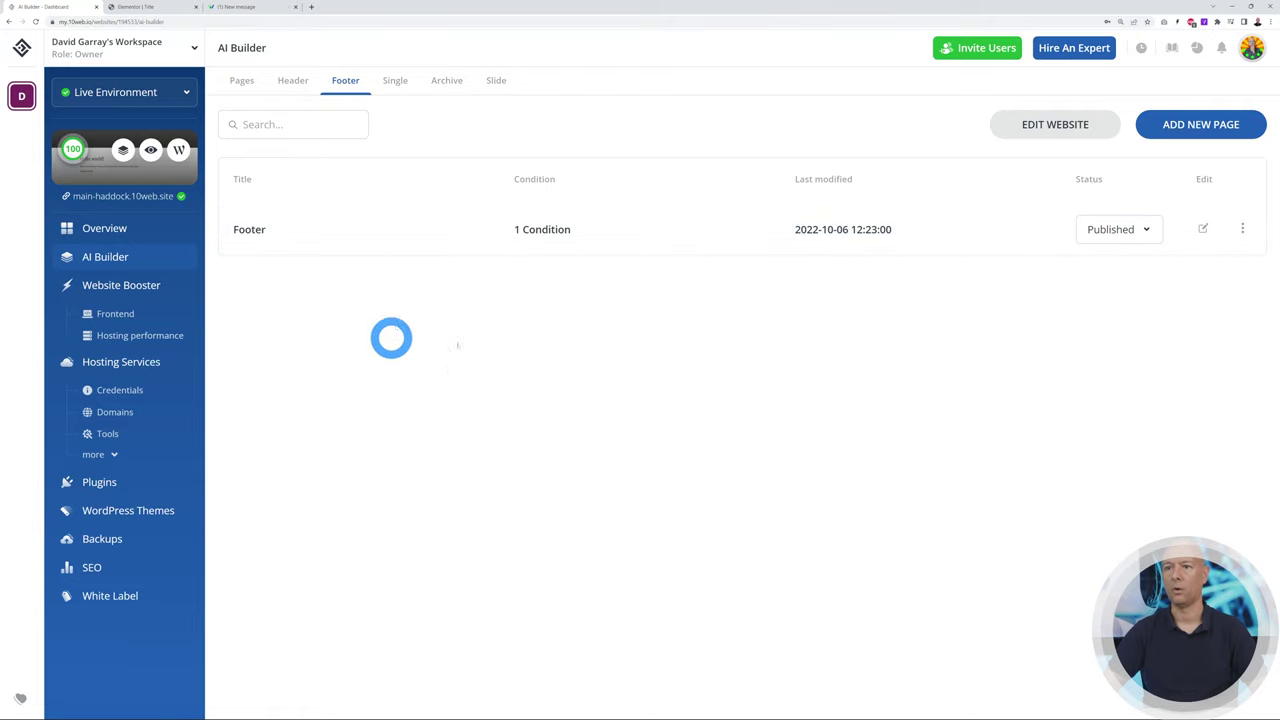
click(397, 83)
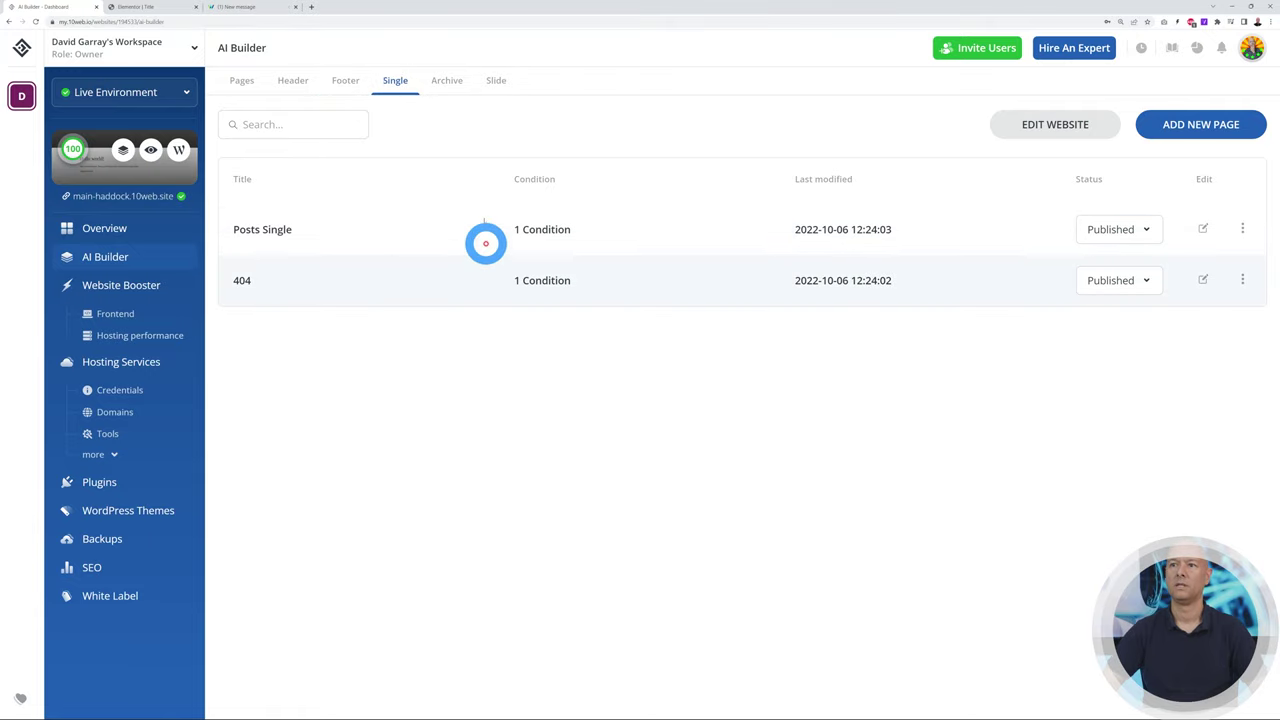
click(447, 84)
click(499, 81)
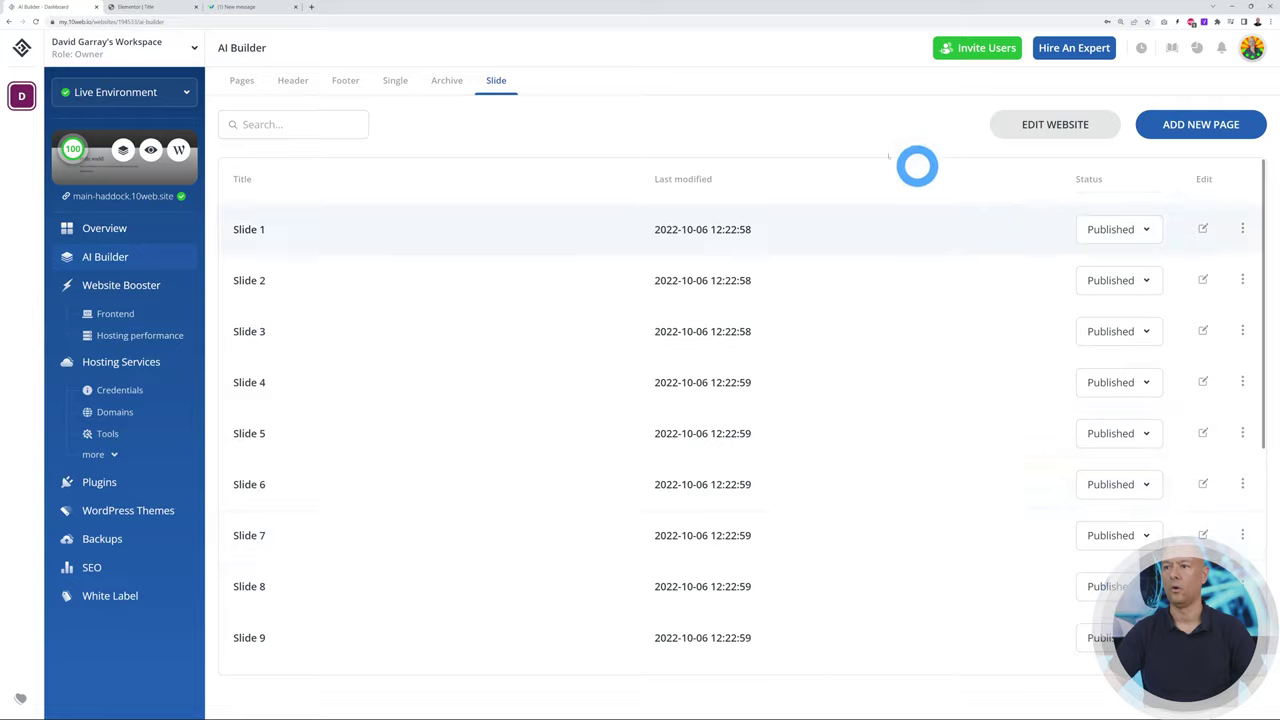
scroll(765, 565, down, 4)
scroll(765, 568, up, 4)
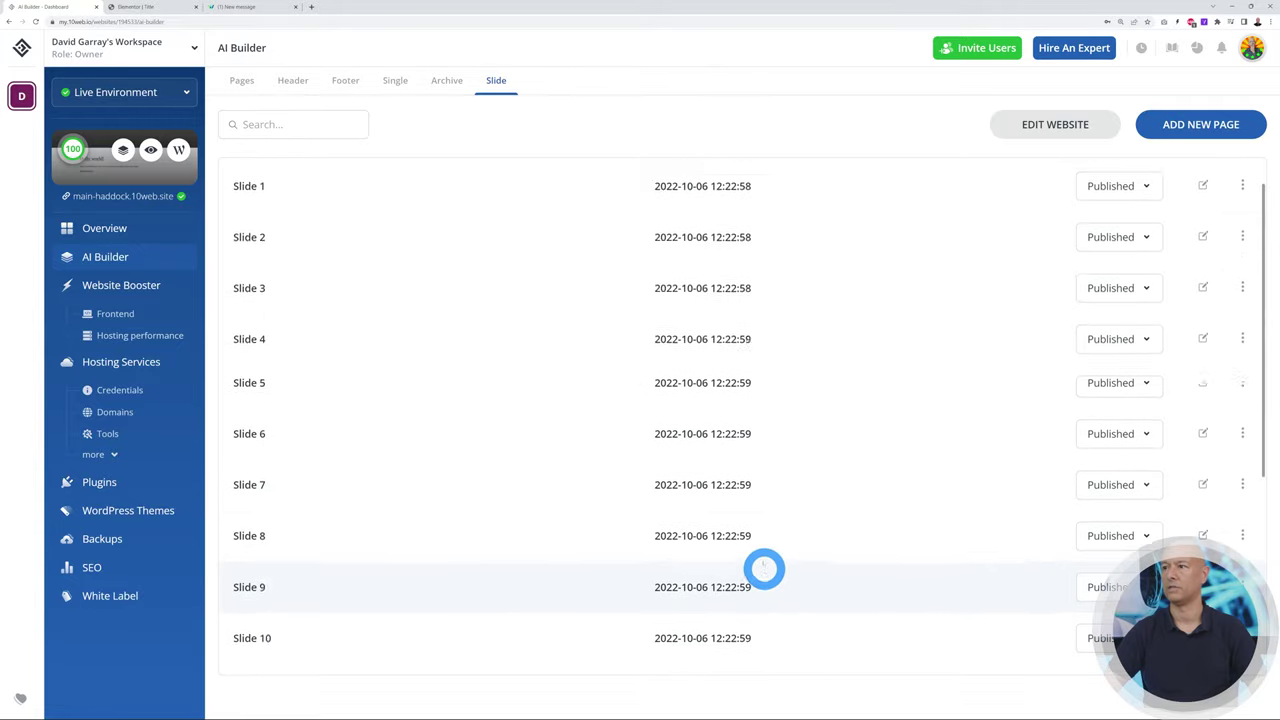
click(249, 82)
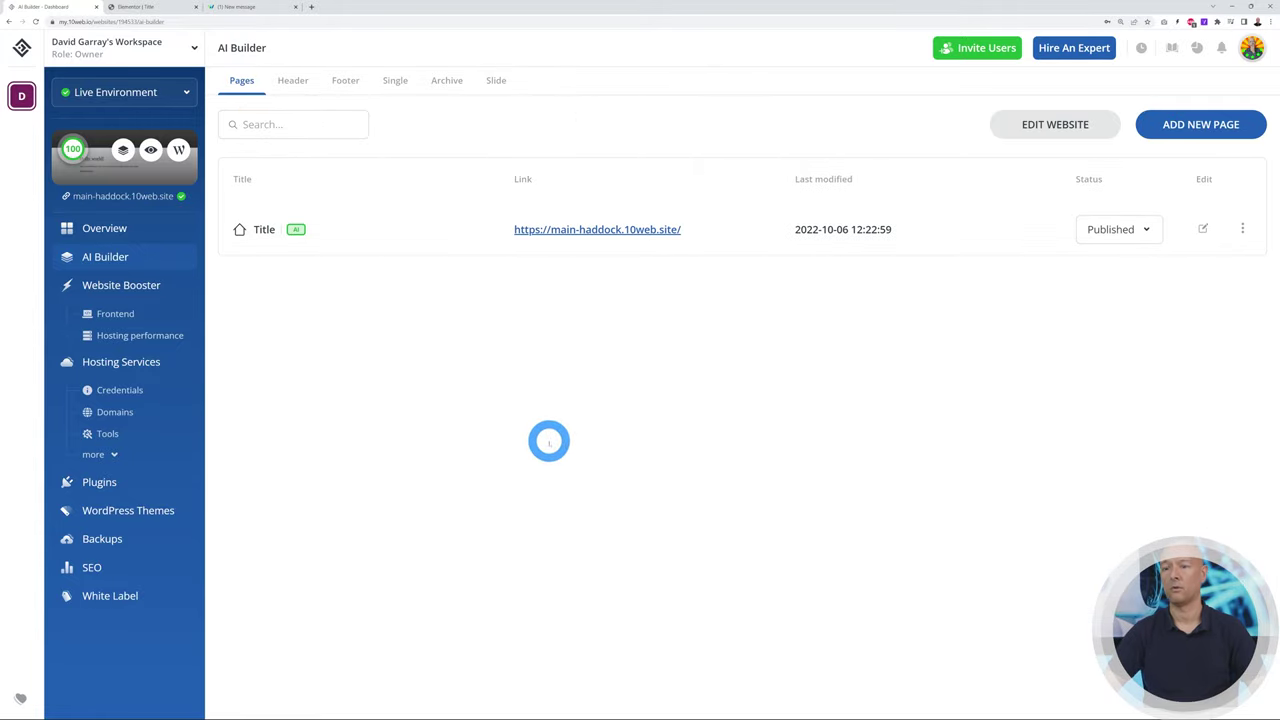